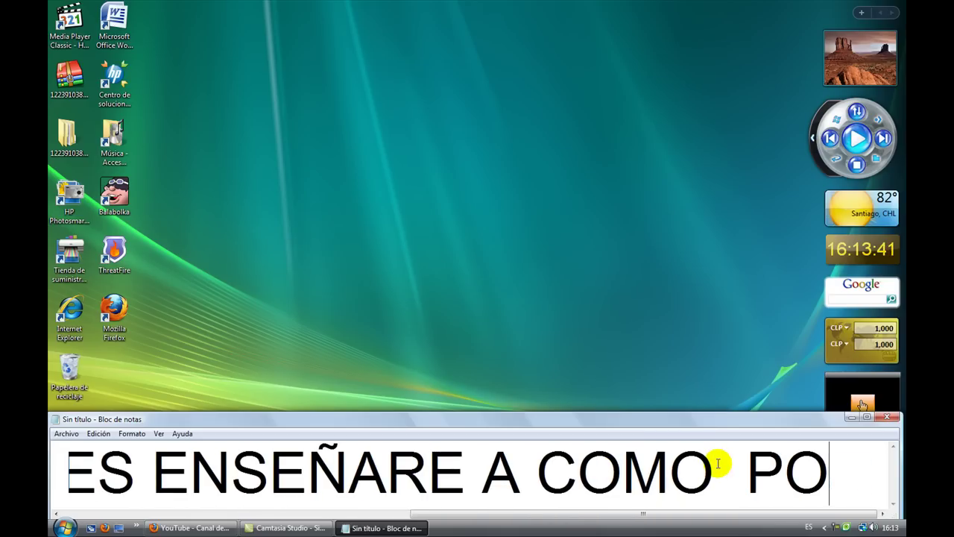
Step: Continue the on-screen introduction in the note with "PONER UN MOD PARA QUE QUEDE"
key(BackSpace)
text(NE)
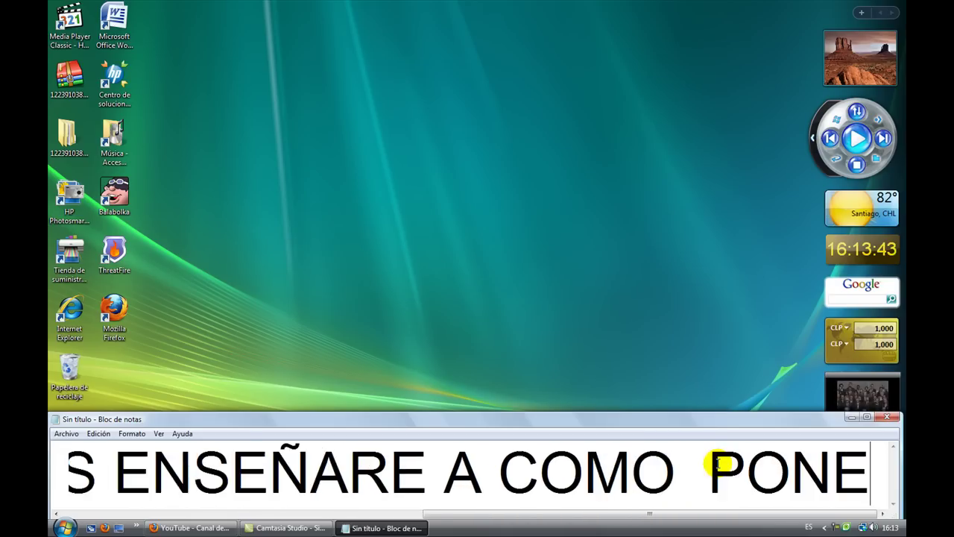
text(R UN M)
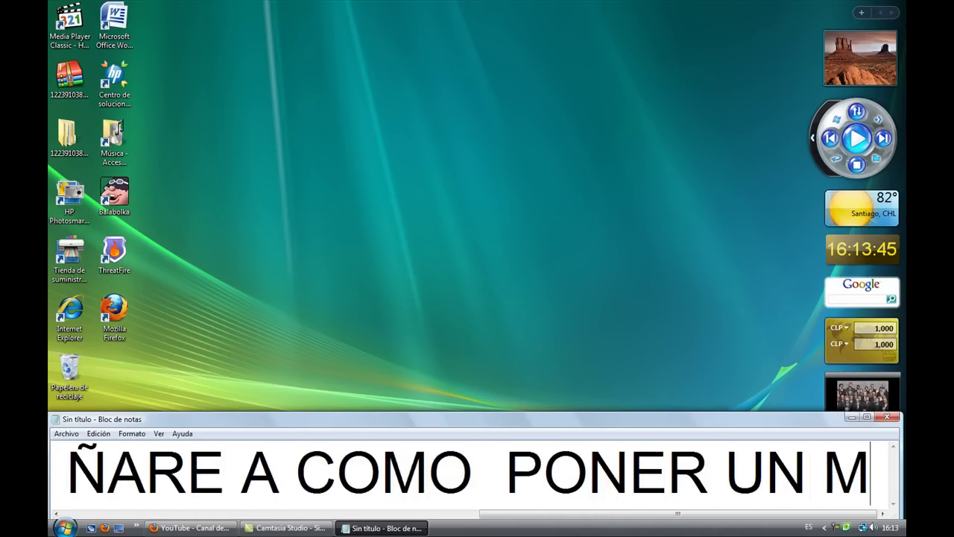
text(OD PARA )
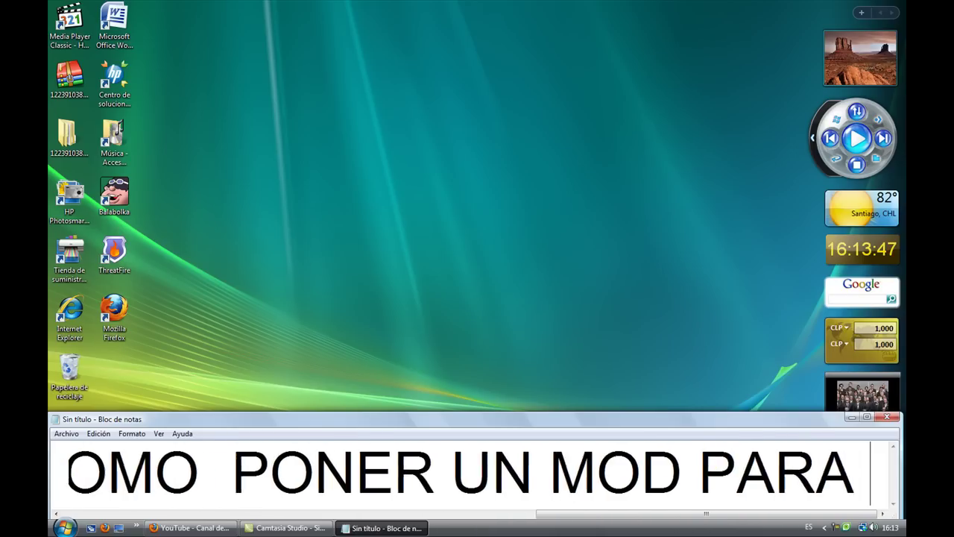
text(QUE QUEDE )
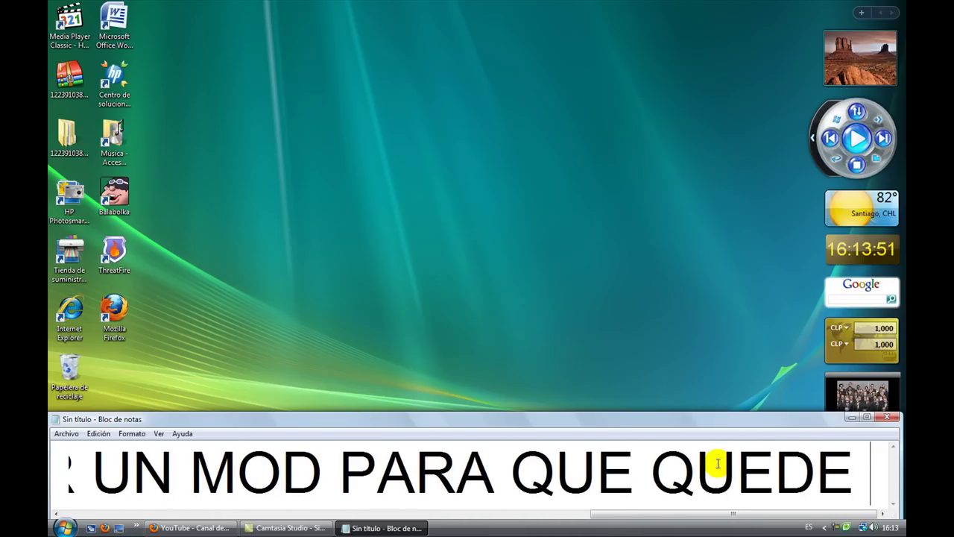
text(COMIO)
key(BackSpace)
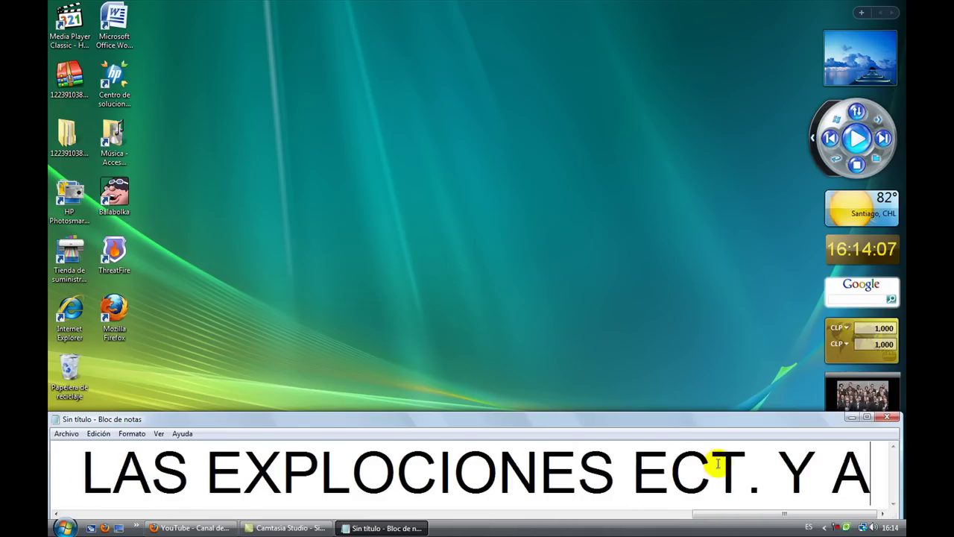
Step: Add to the note where the download is found: "SE LO DESCARGAN LO DEJARE EN LA DESCRIPCION DEL VIDEO"
text(CARGAN LO DE)
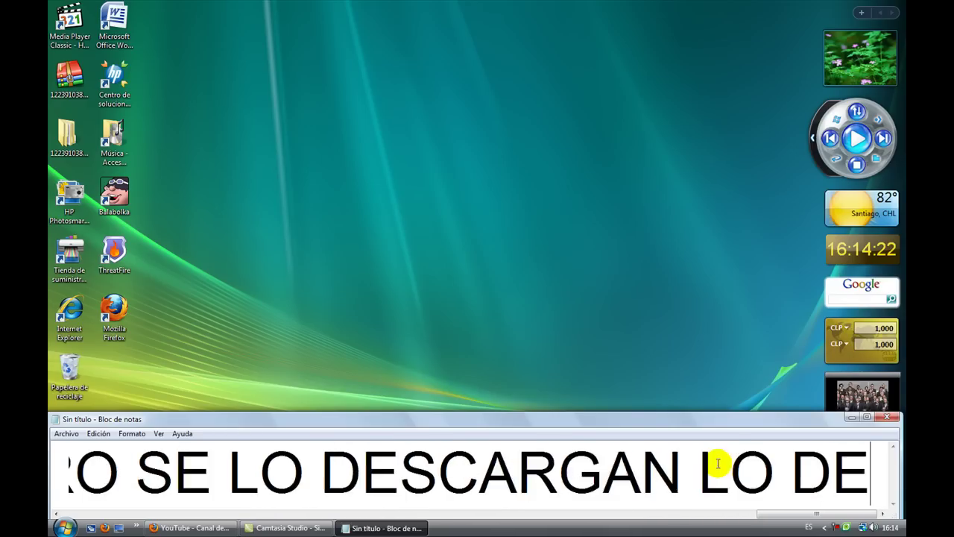
text(JARE EN LA DES)
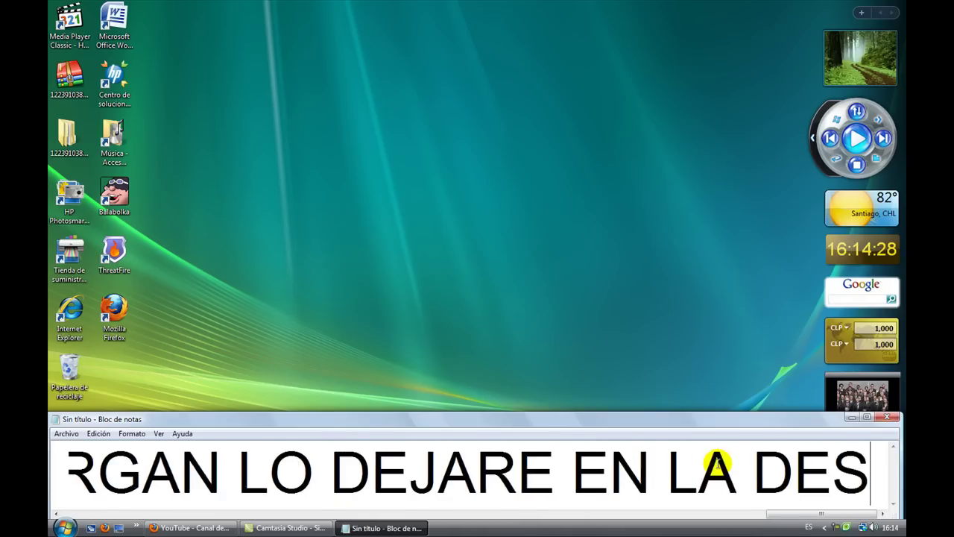
text(PC)
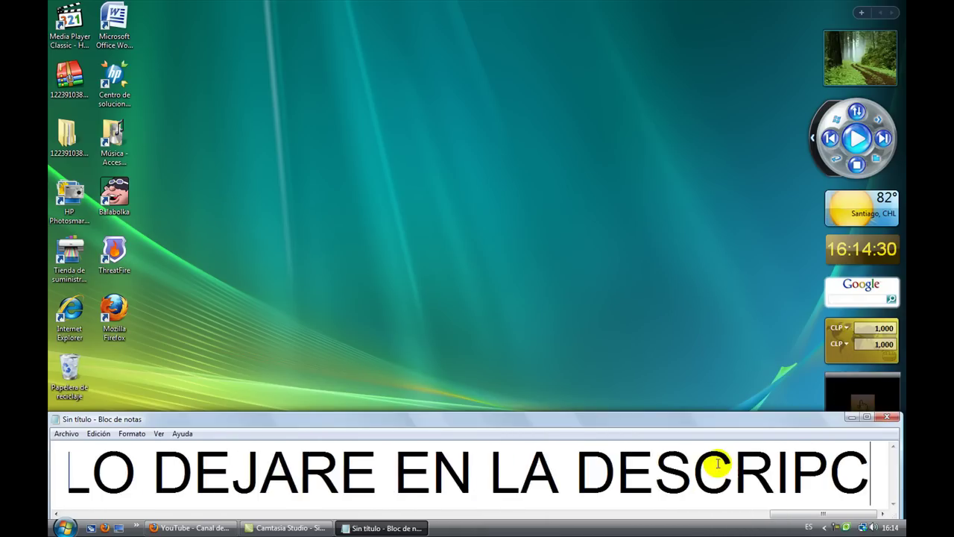
text(ION DEL VIDEO)
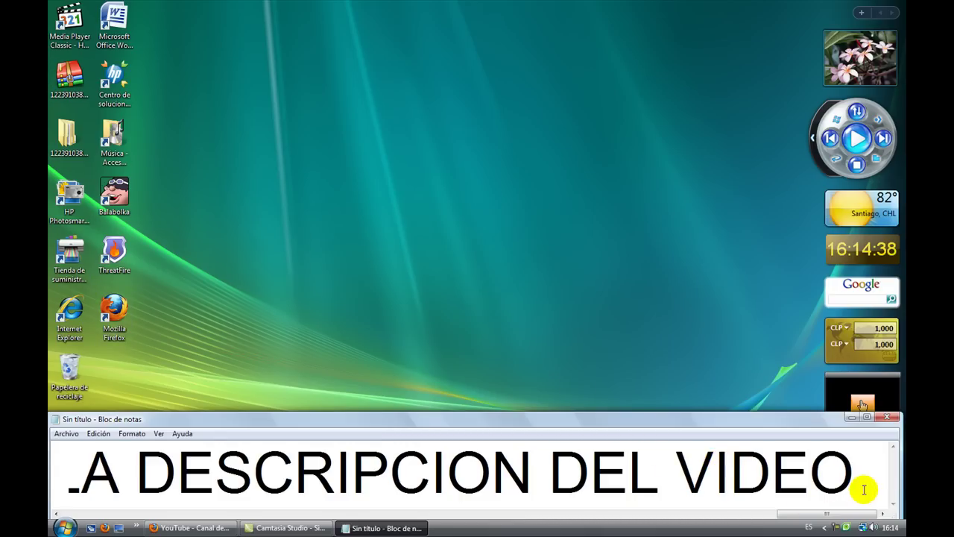
Step: Extend the note with "LES SALDRA ESTE ARCHIVO RAR"
text(LES SAL)
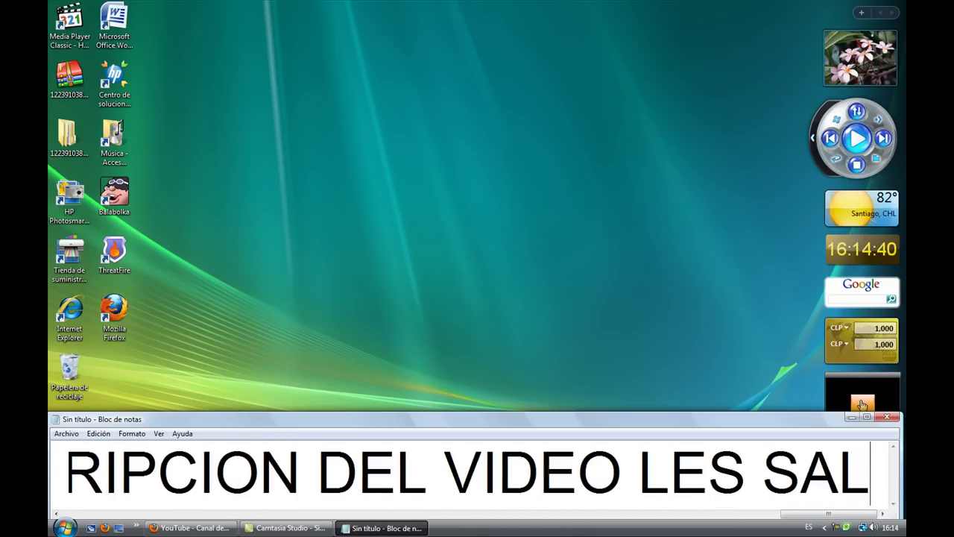
text(DRA ES)
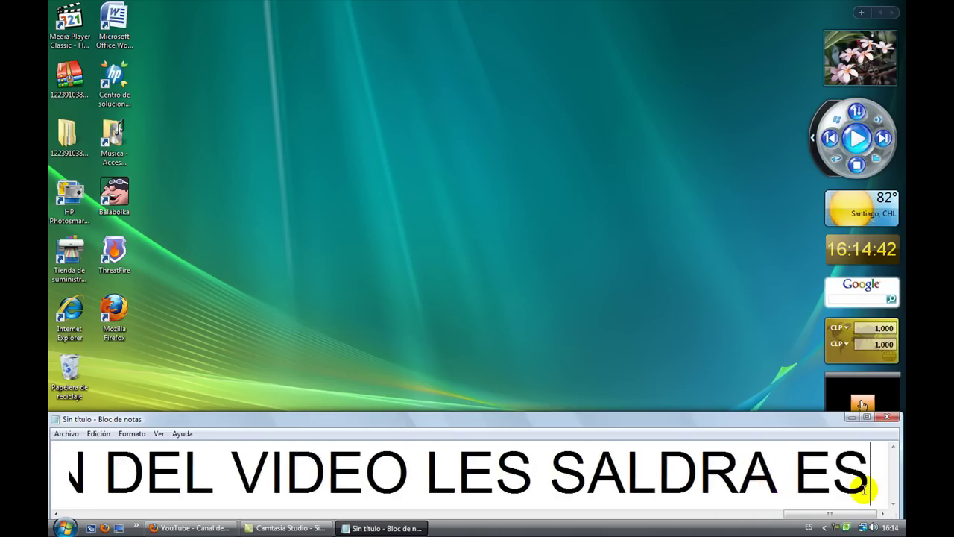
text(TE ARCHI)
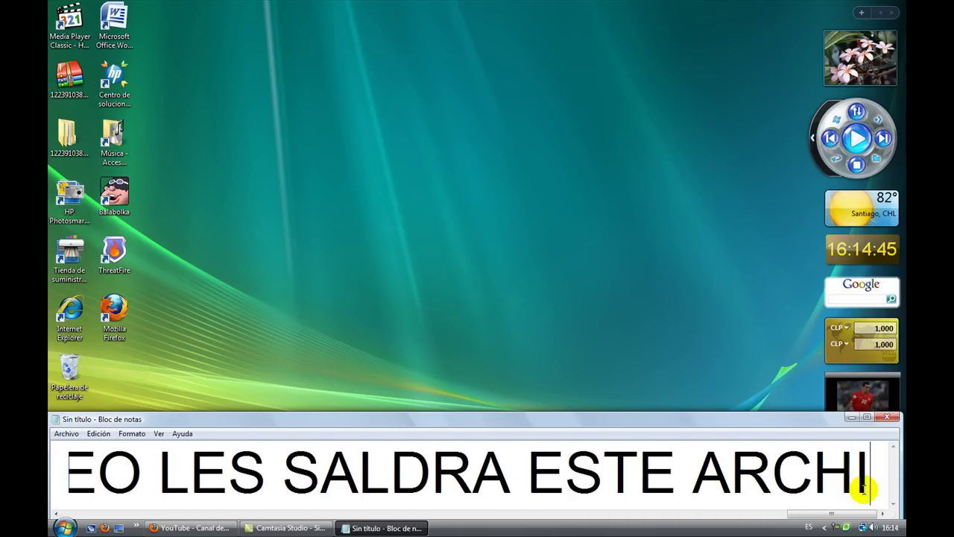
text(VO RAR)
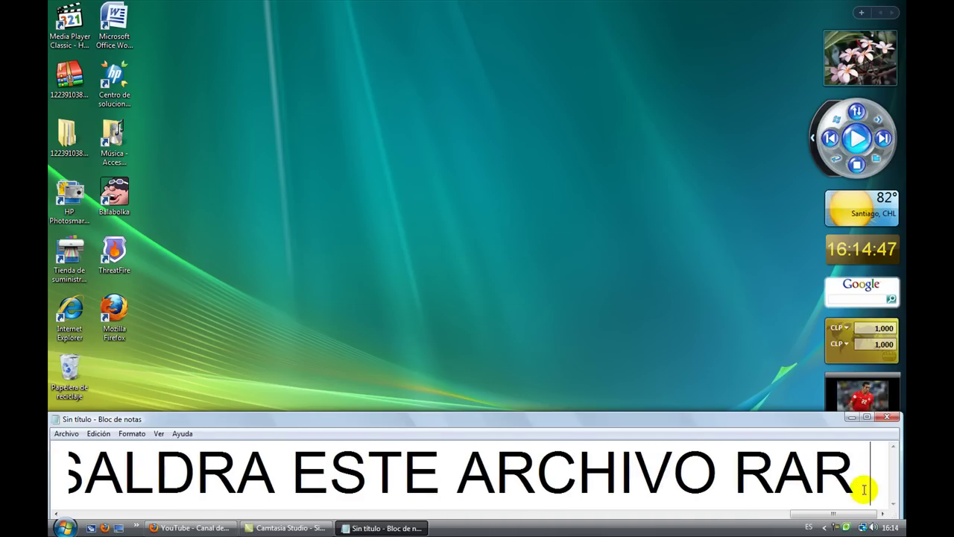
right_click(50, 119)
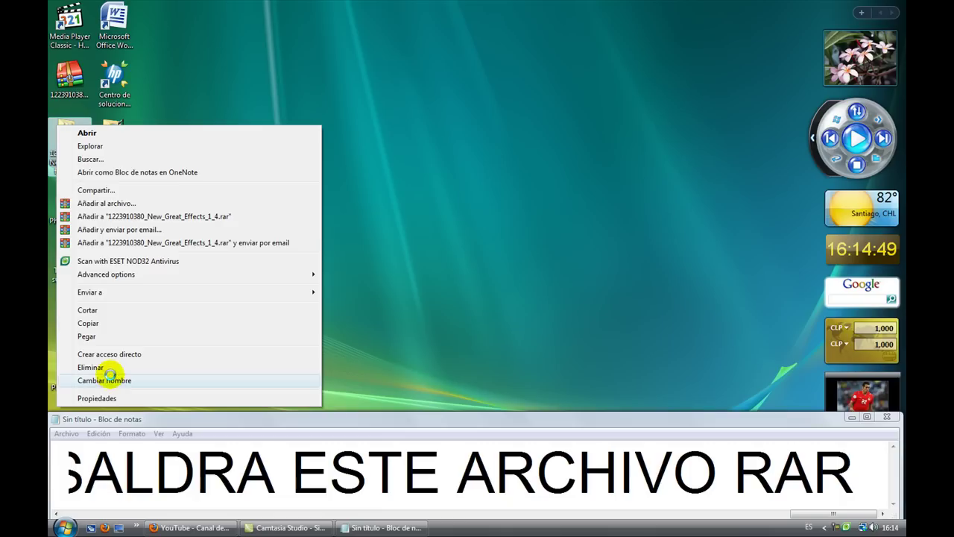
click(108, 372)
right_click(50, 119)
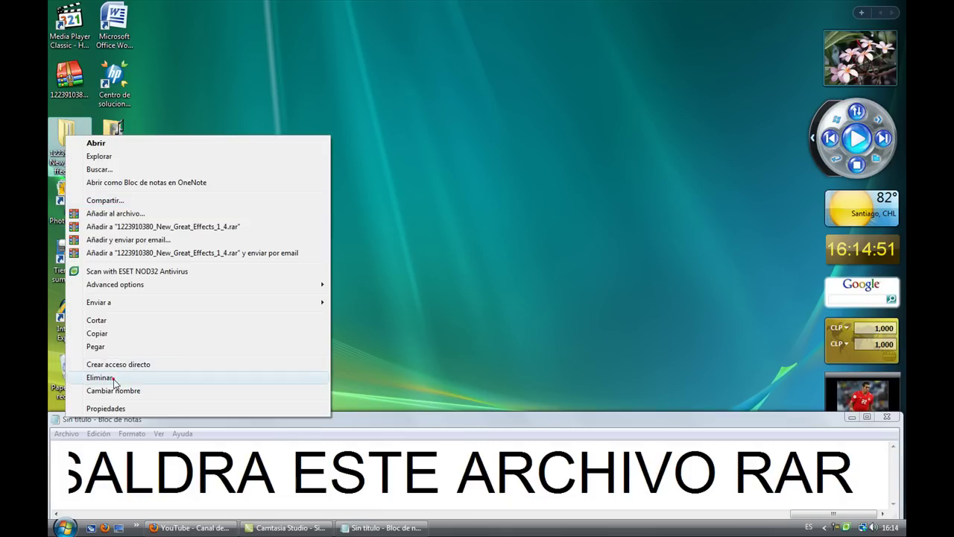
click(113, 379)
click(508, 314)
right_click(460, 253)
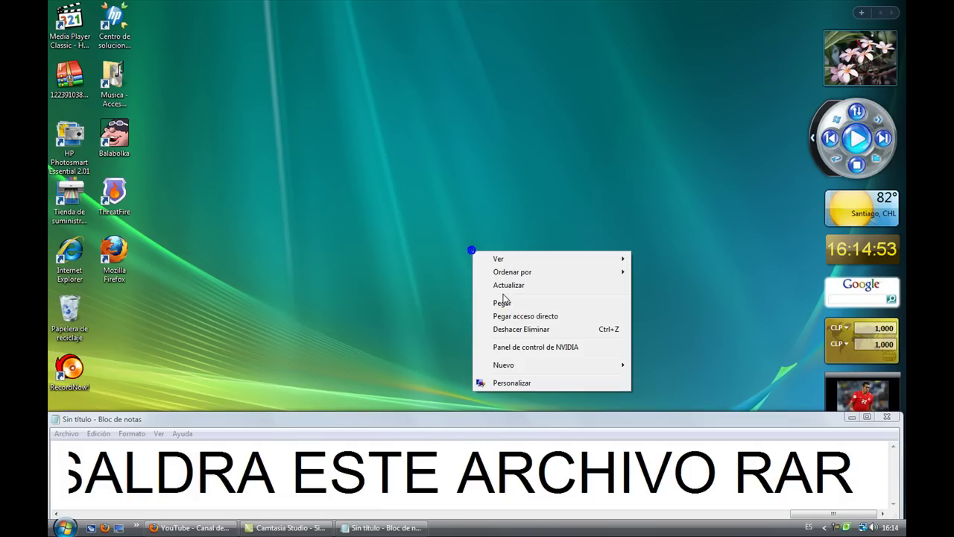
key(z)
right_click(459, 252)
click(509, 287)
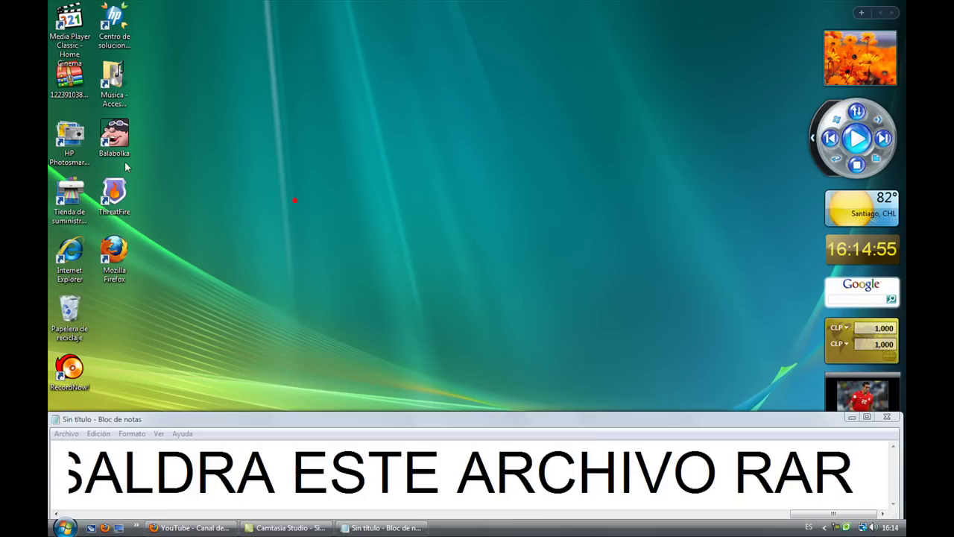
right_click(77, 96)
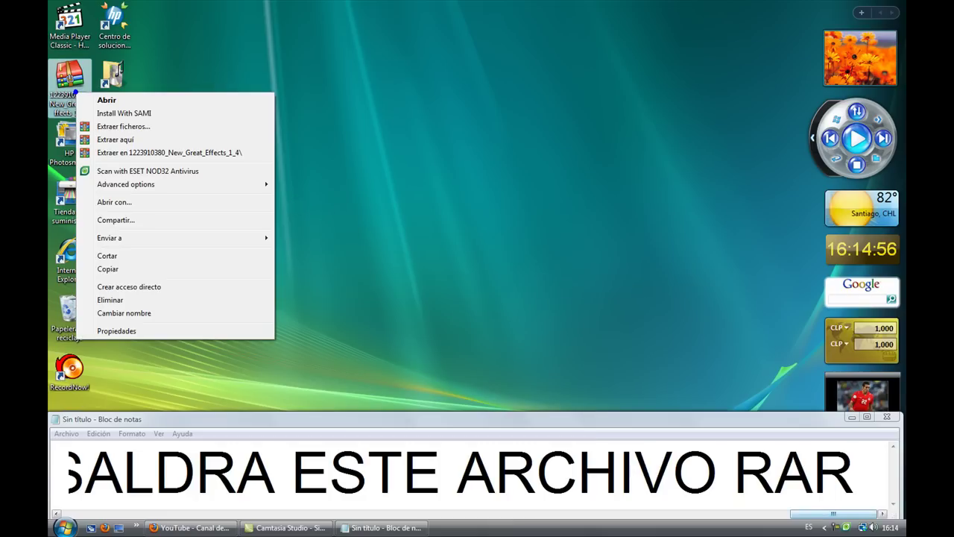
click(863, 475)
text(LO EX)
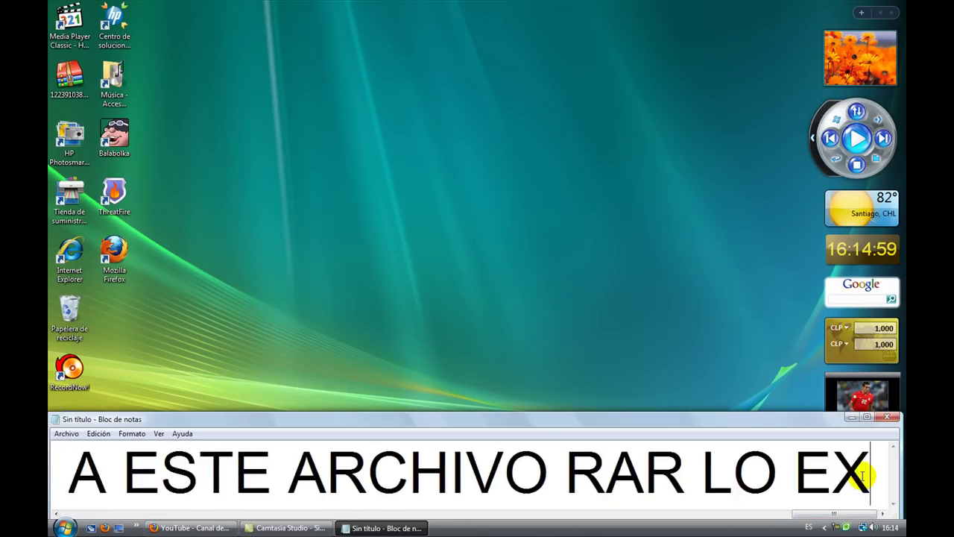
text(TRAEN)
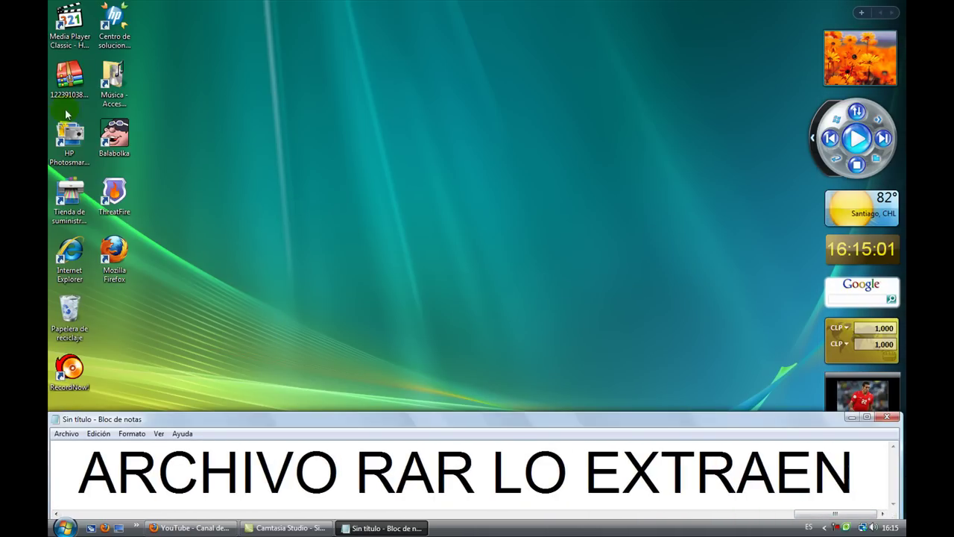
right_click(68, 80)
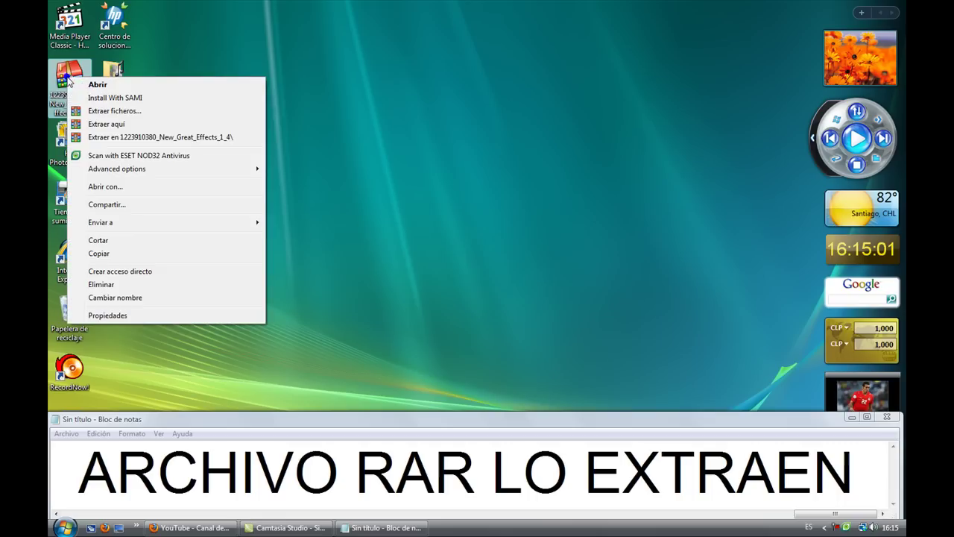
click(123, 124)
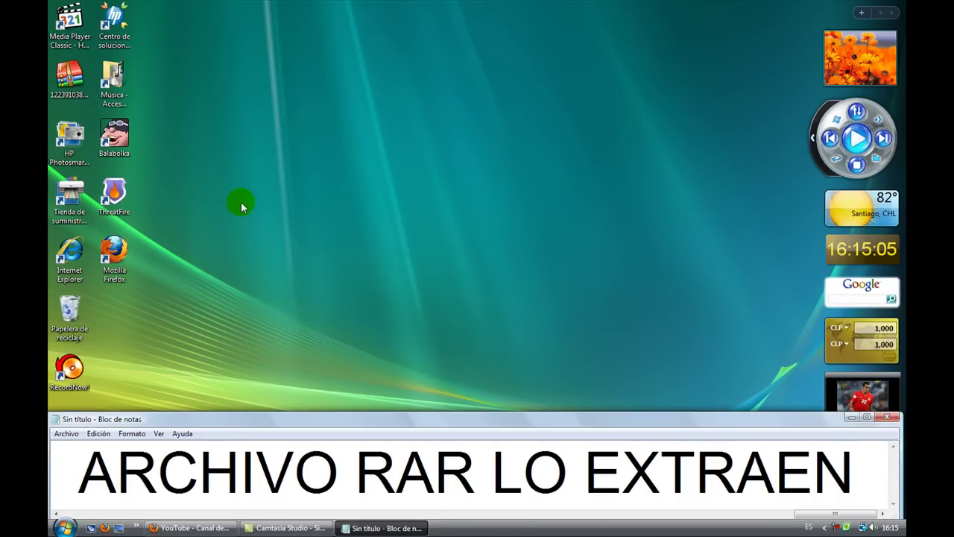
Step: Add "LES APARECERA ESTA CARPETA" to the note and open the extracted New_Great_Effects_1_4 folder
click(840, 470)
text(LE)
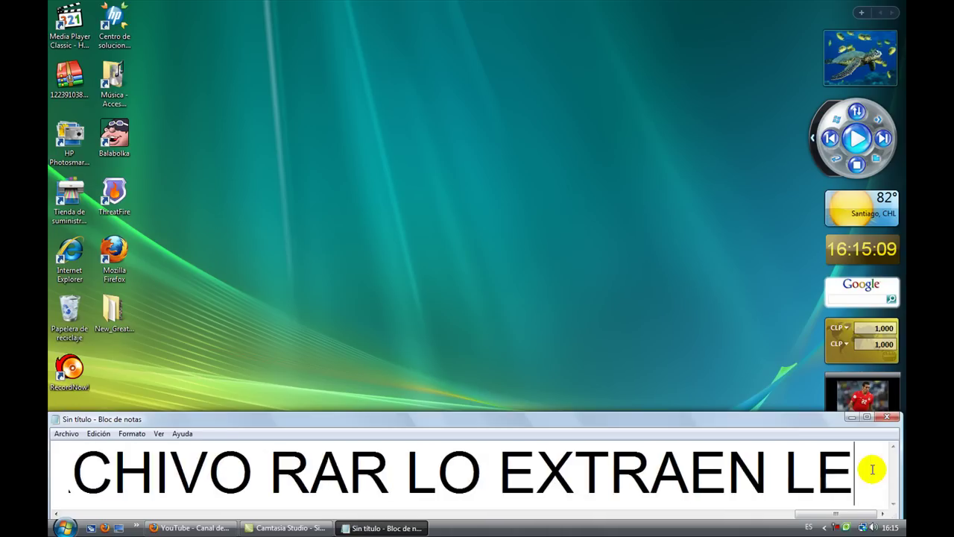
text(S APARE)
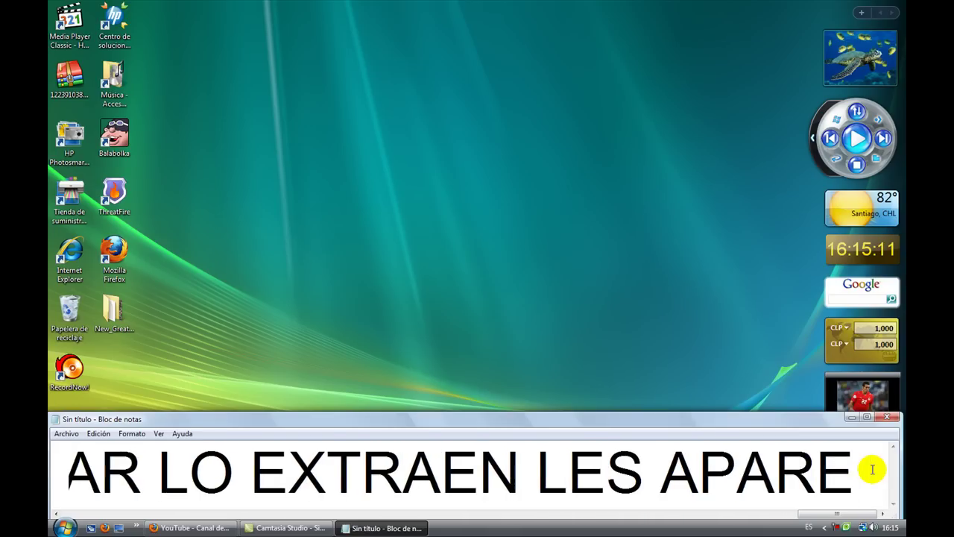
text(CERA ESTA CARPE)
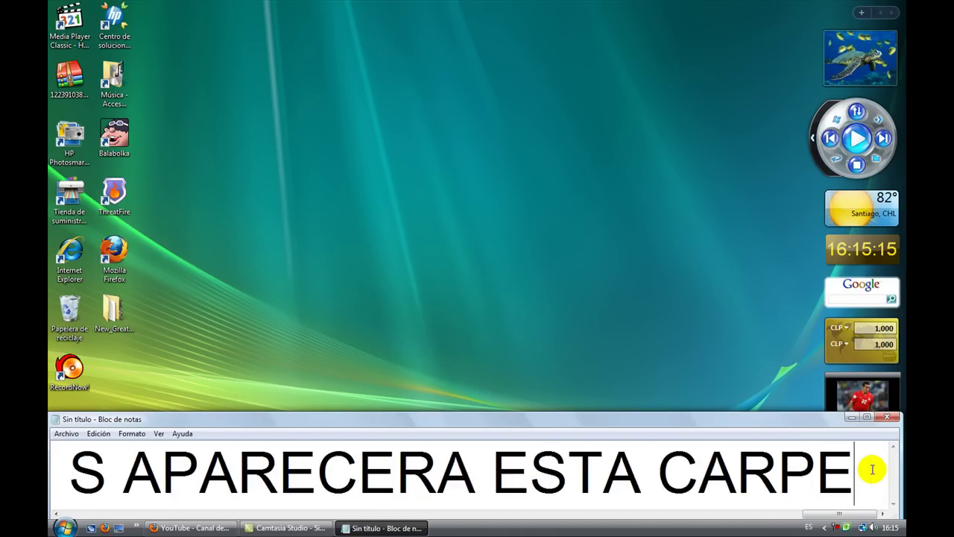
text(TA)
click(113, 312)
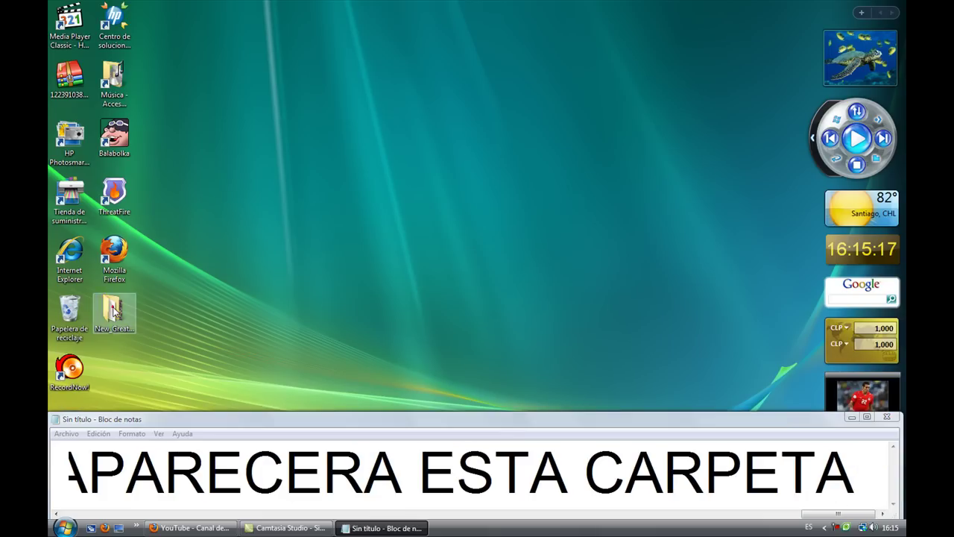
double_click(113, 312)
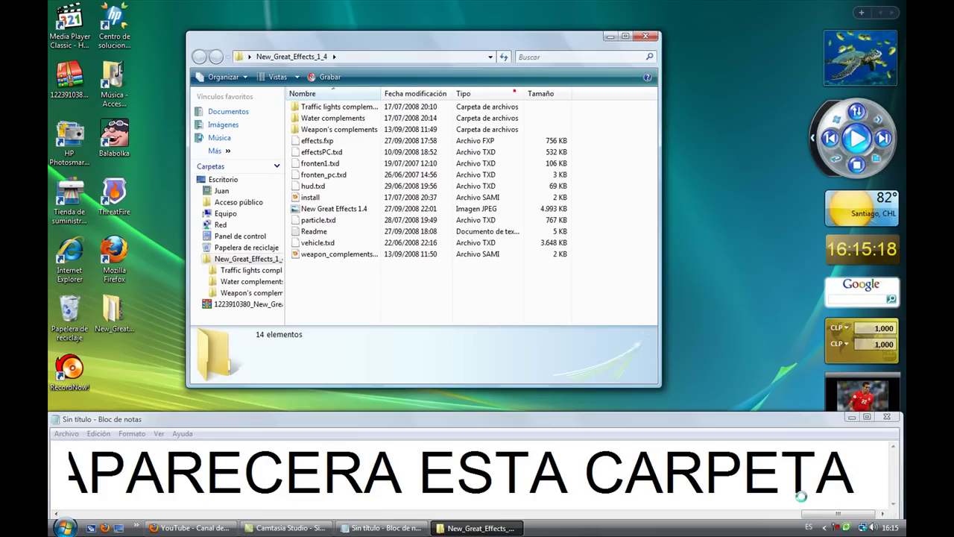
Step: Continue the note about the opened folder with "LA ABREN Y ACA ESTAN LOS MODS"
click(874, 478)
text(LA A)
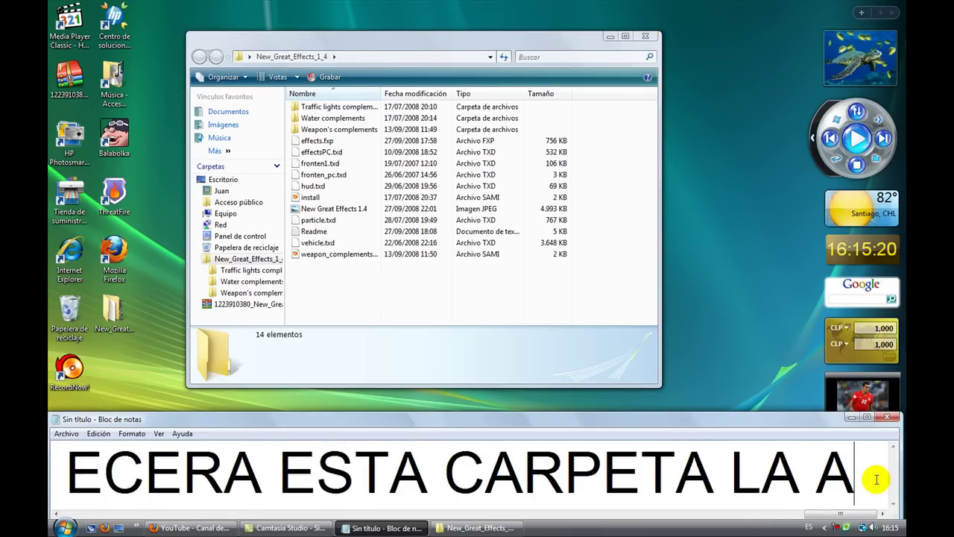
text(BREN )
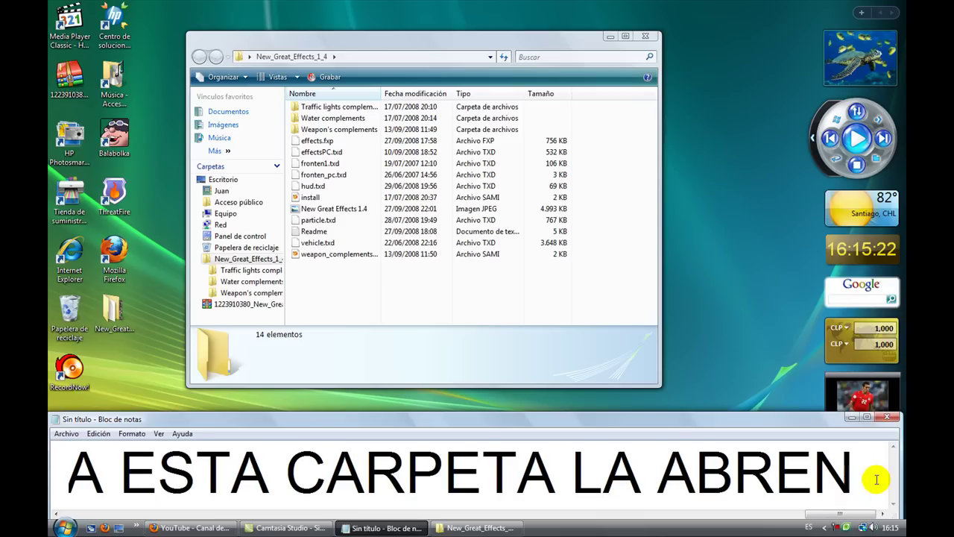
text(Y ACA ESTAN A)
key(BackSpace)
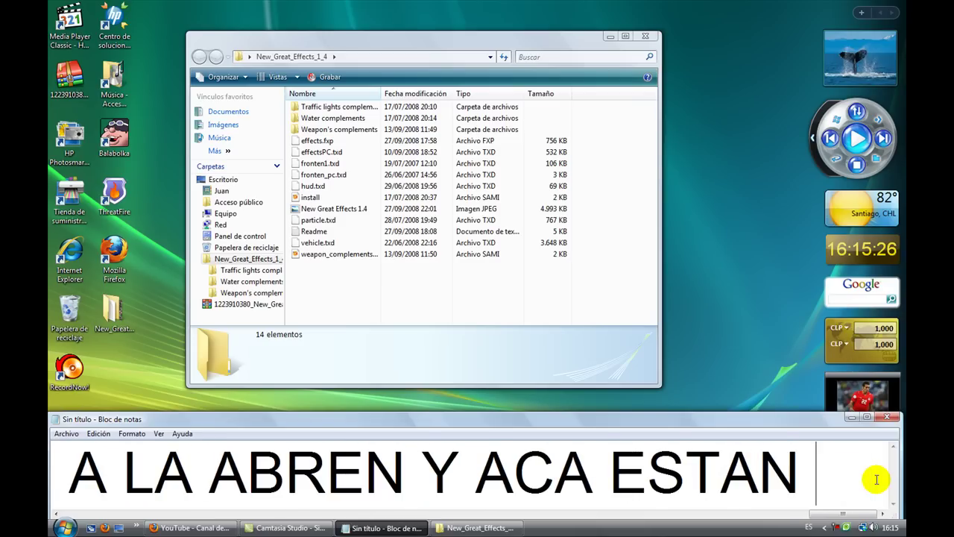
text(LOS MODS )
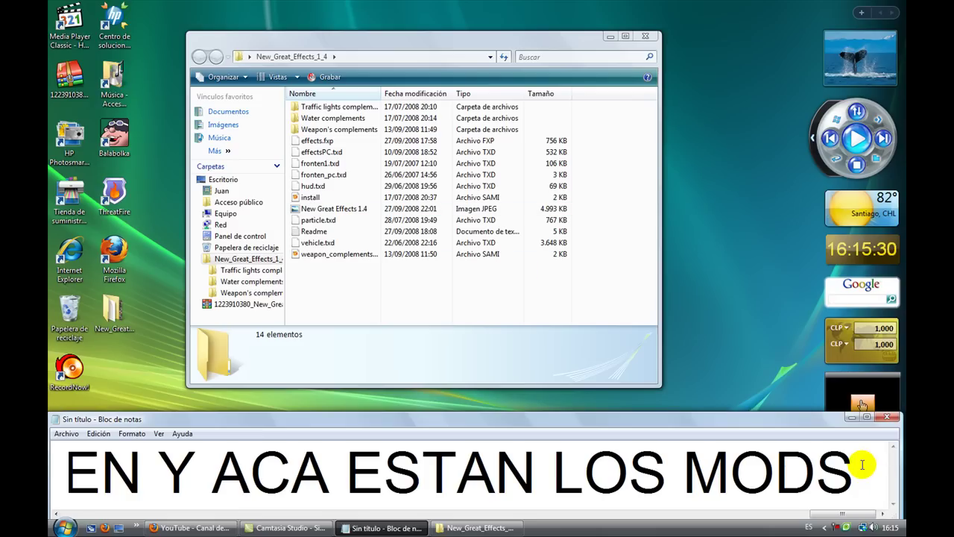
Step: Append "ACA UNA IMAGEN" to the note, correcting the mistyped letters
text(ACA)
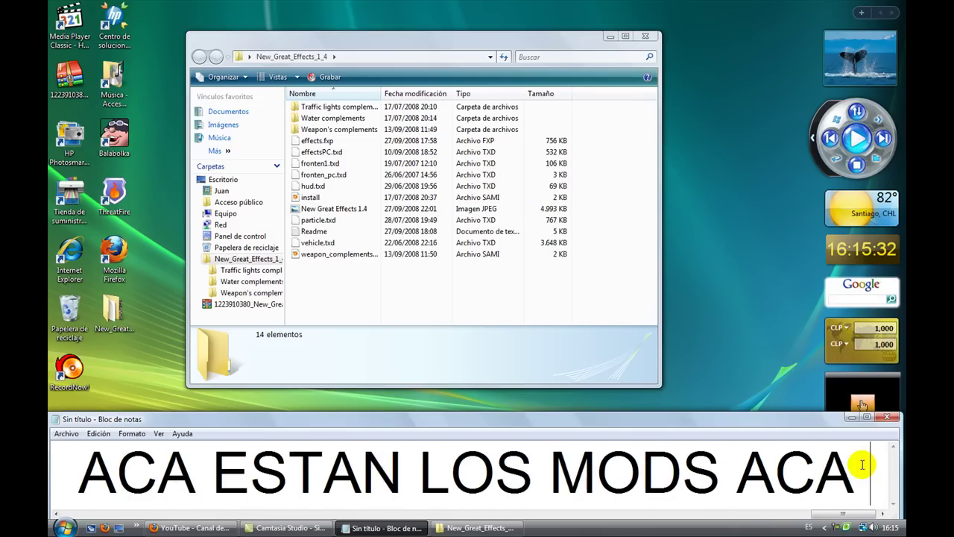
text( UNJA)
key(BackSpace)
key(BackSpace)
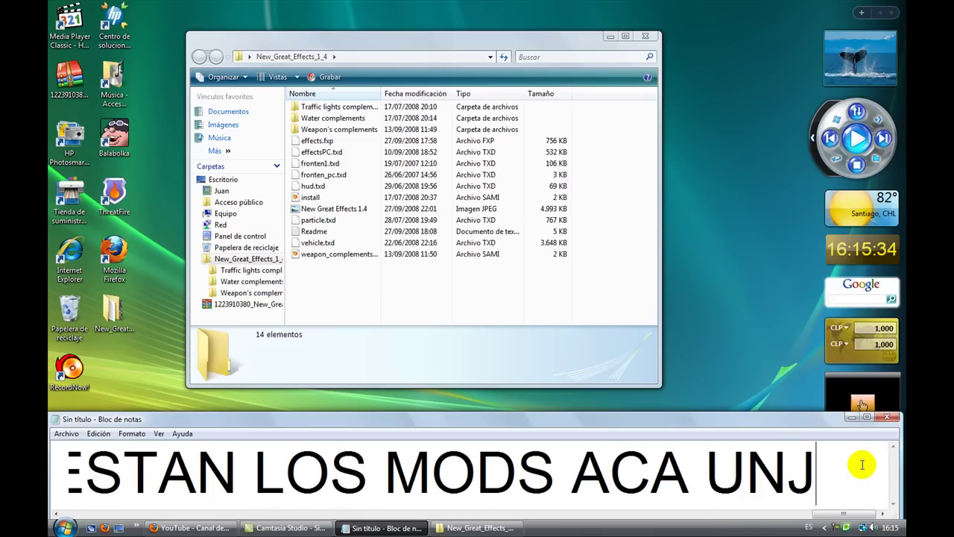
text(A U)
key(BackSpace)
text(I)
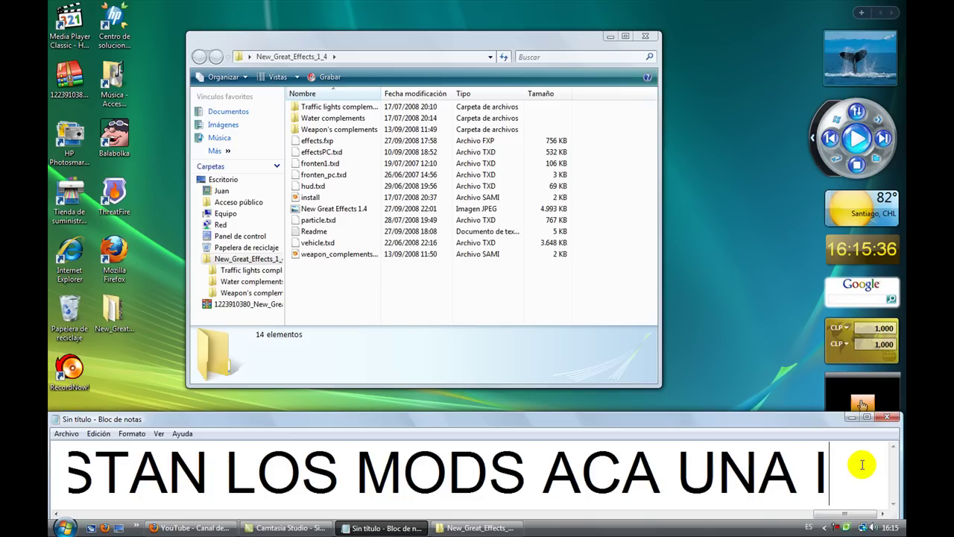
text(MAGEN)
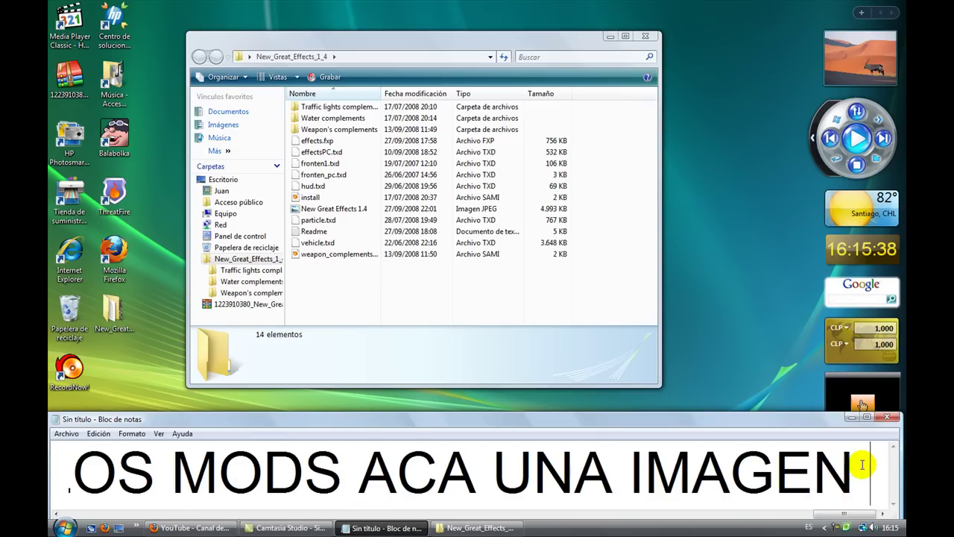
Step: Open the New Great Effects 1.4 JPEG, examine the effect previews from start to author credits at enlarged size, and close the image
click(358, 214)
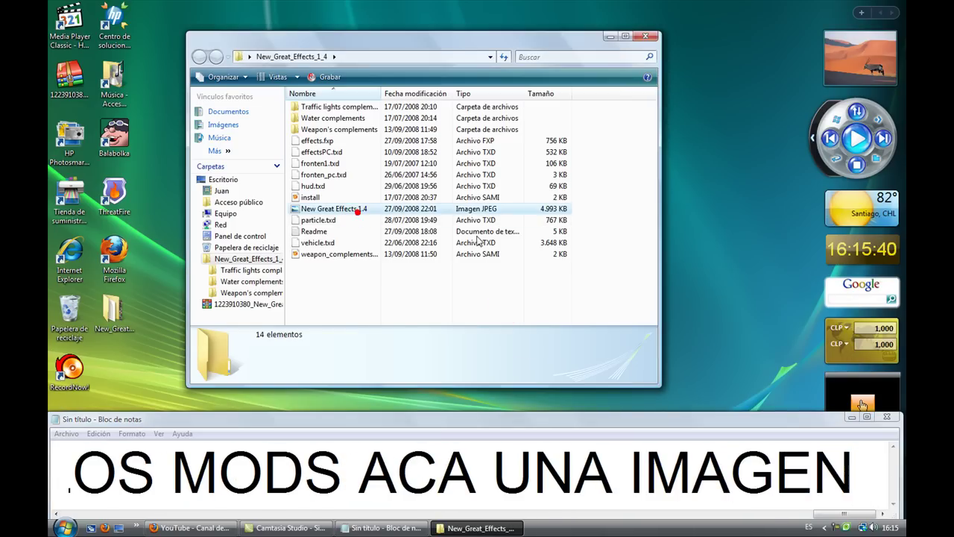
key(Return)
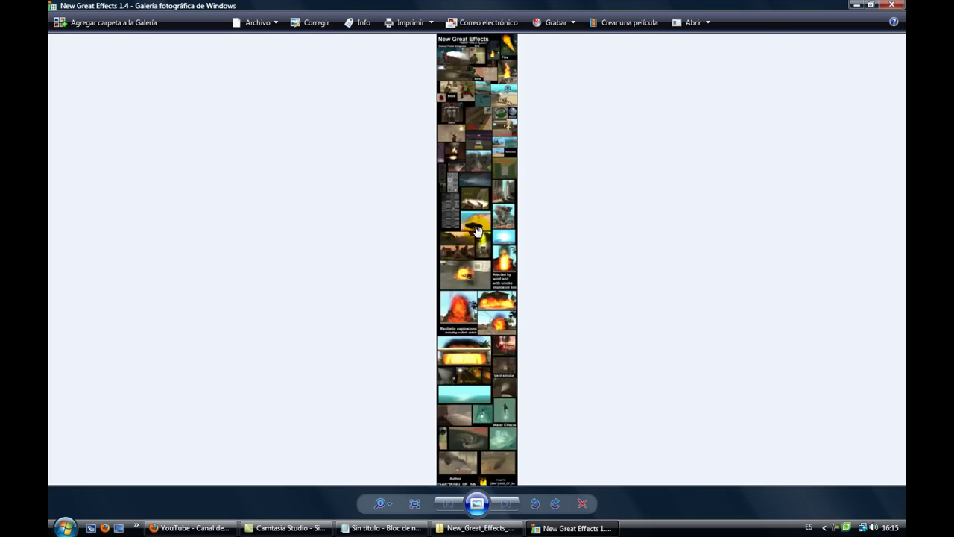
scroll(477, 231, up, 5)
drag(452, 207, 426, 534)
drag(507, 98, 694, 5)
drag(541, 219, 161, 237)
drag(373, 287, 447, 34)
drag(365, 514, 540, 44)
drag(521, 320, 515, 85)
drag(375, 254, 375, 164)
drag(380, 507, 394, 117)
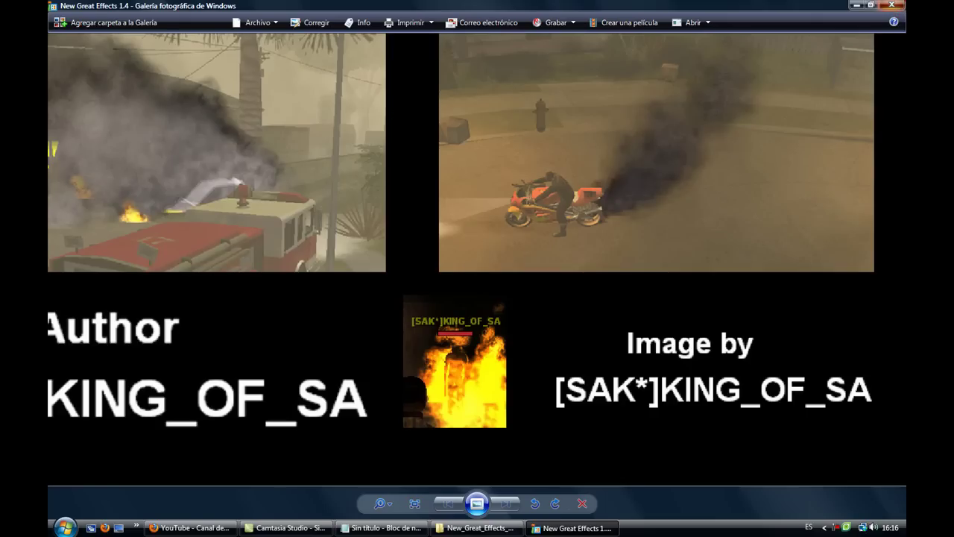
click(892, 6)
Step: Append "BUENO LO PRIMERO ES TENER EL SAMI POR QUE" to the note
click(880, 482)
text(BUENO)
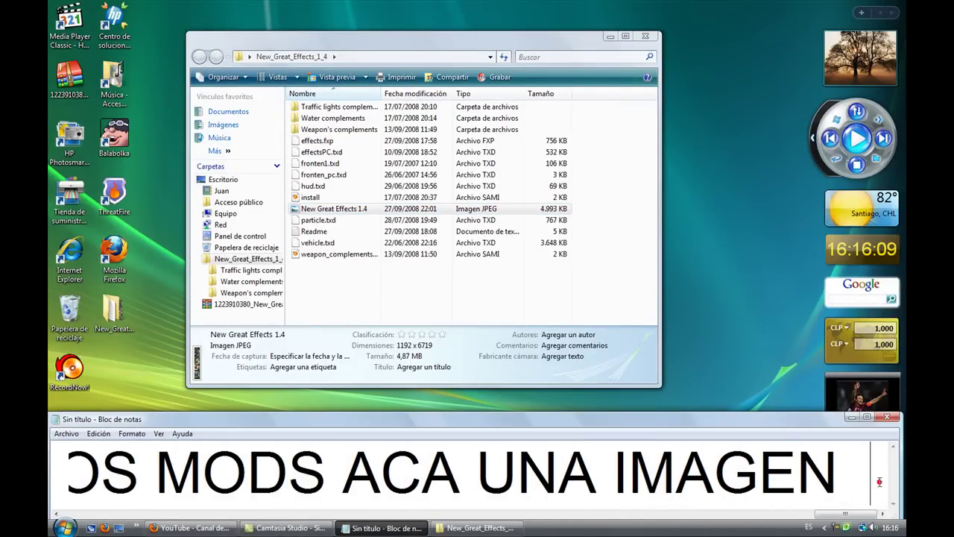
text( LO PRI)
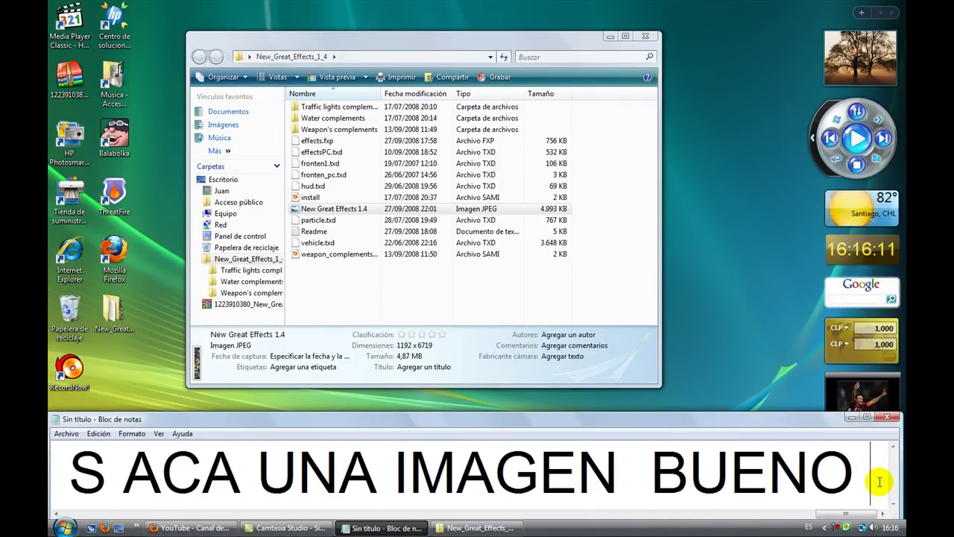
text(MERO )
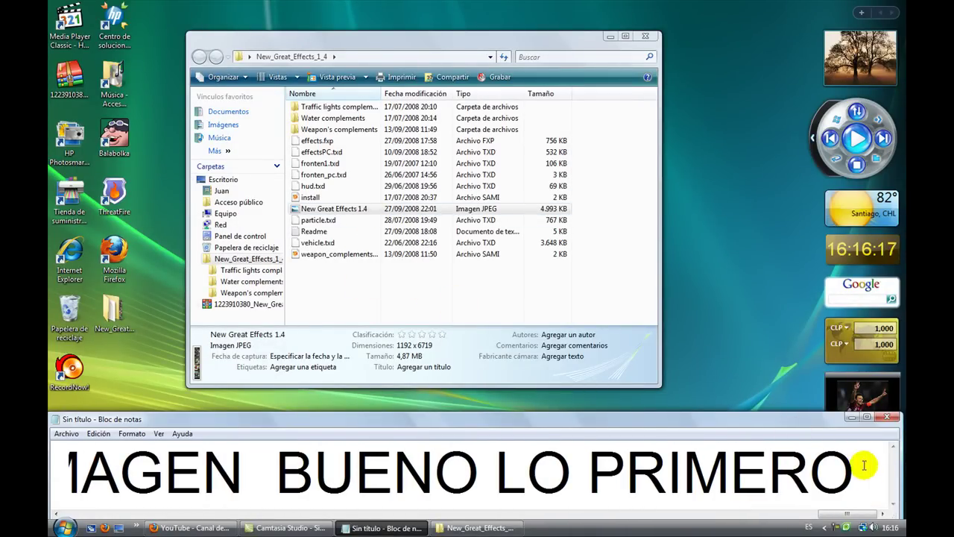
text(ES TENER EL SAMI PO)
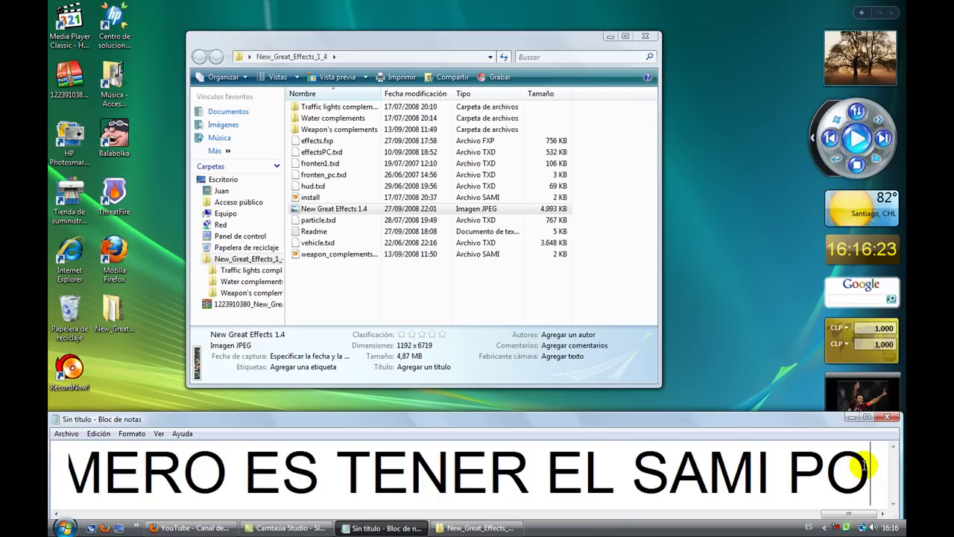
text(R)
text( QUE )
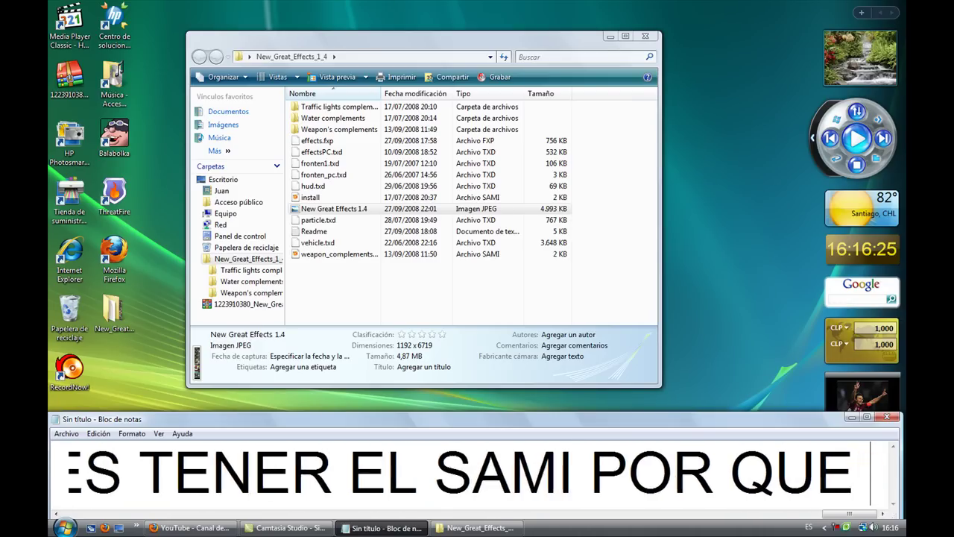
Step: Continue the note with "SI NO NO BAN A PODER INTALAR EL MOD", removing the mistyped letters
text(SI NO SE)
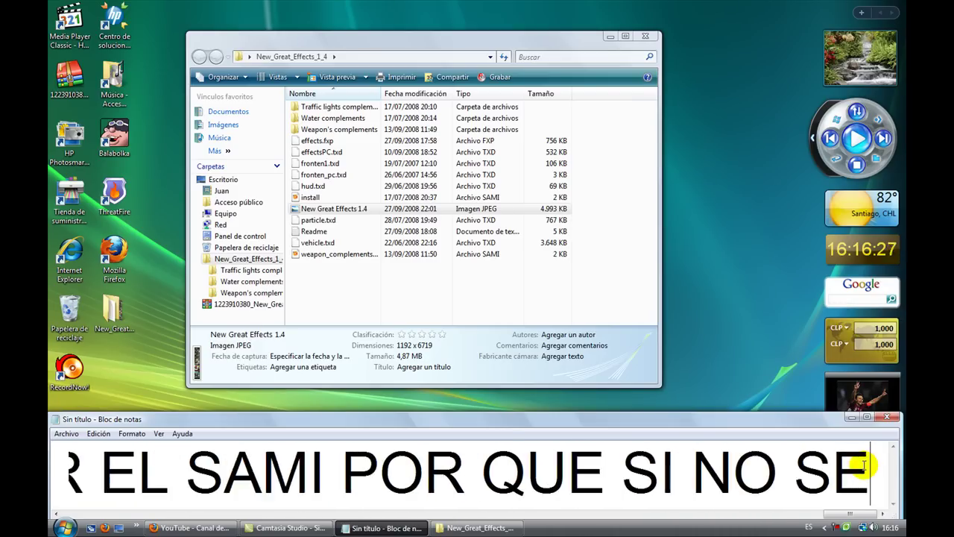
key(BackSpace)
key(BackSpace)
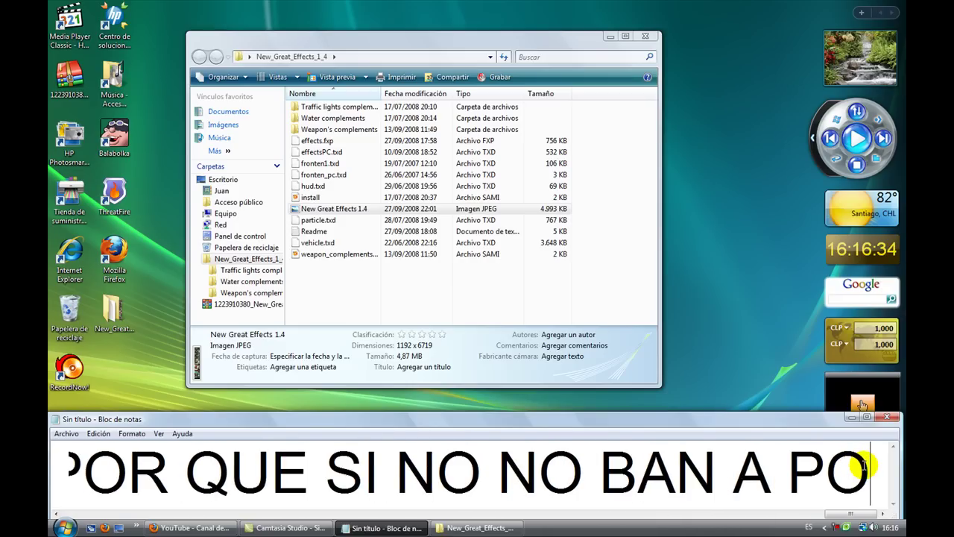
text(INTA)
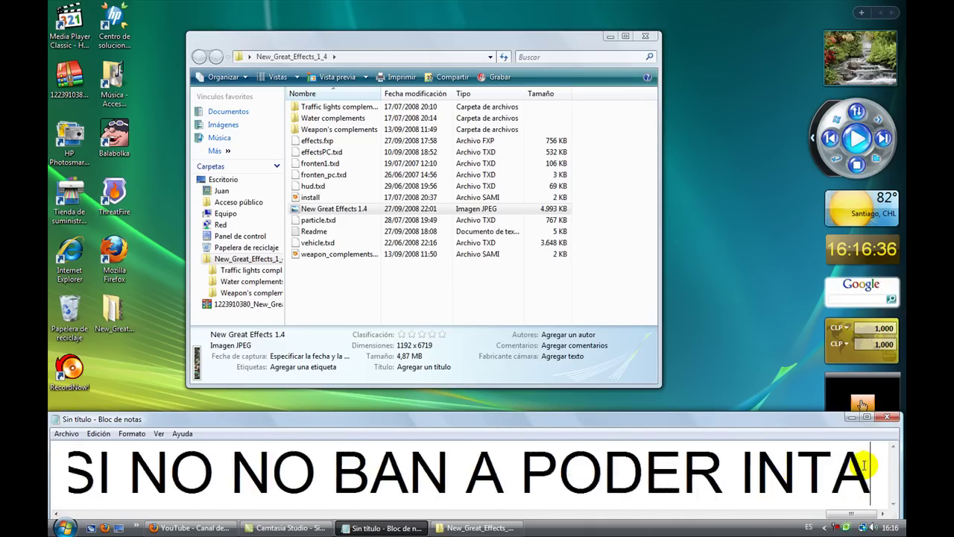
text(LAR EL MOD)
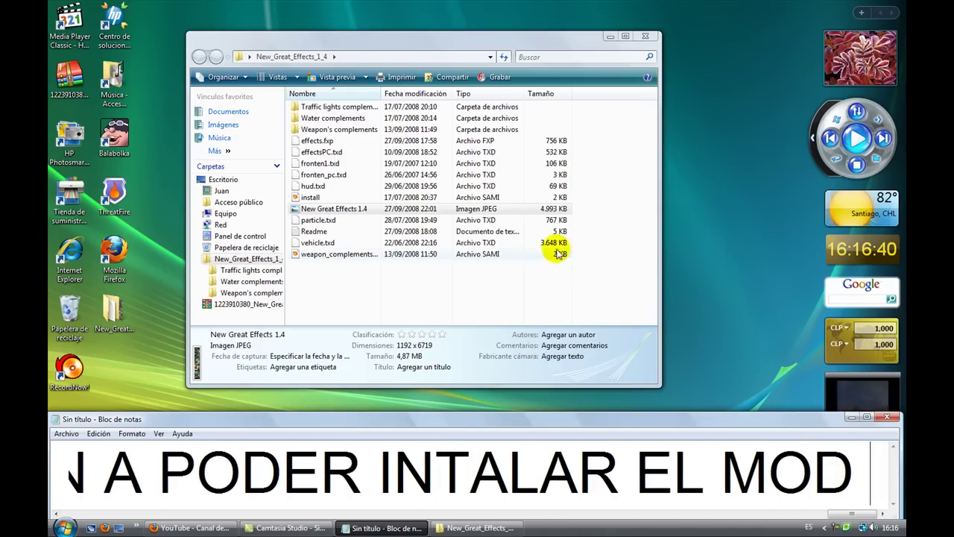
Step: Deselect the image file and append "AQUI LES SALDRAN DOS COMO DISCOS" to the note, correcting the typing slips
click(579, 310)
click(866, 471)
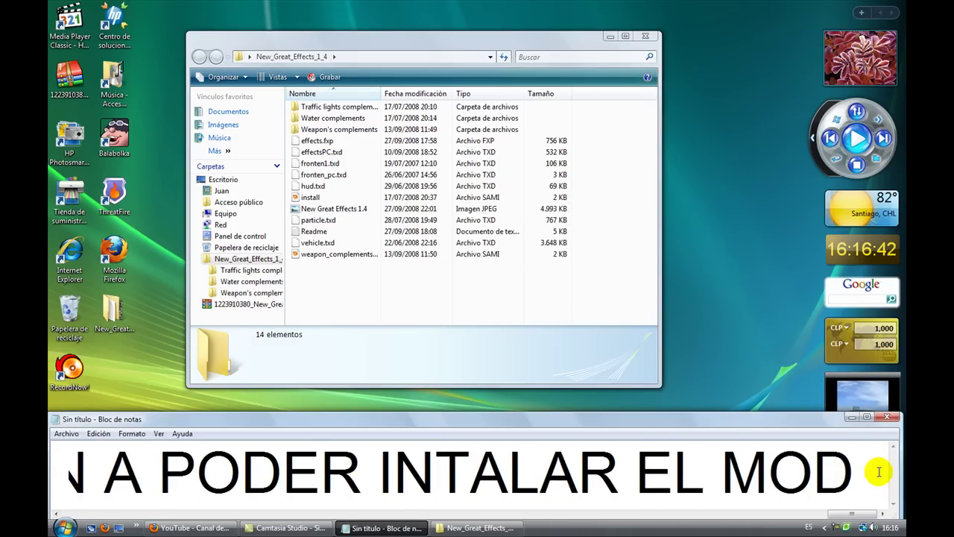
text(AQUI LES )
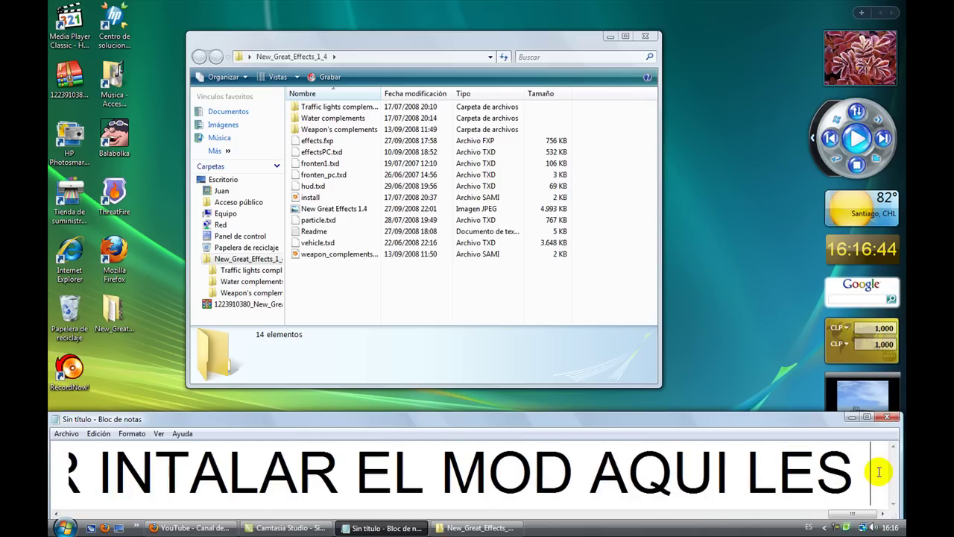
text(SALD)
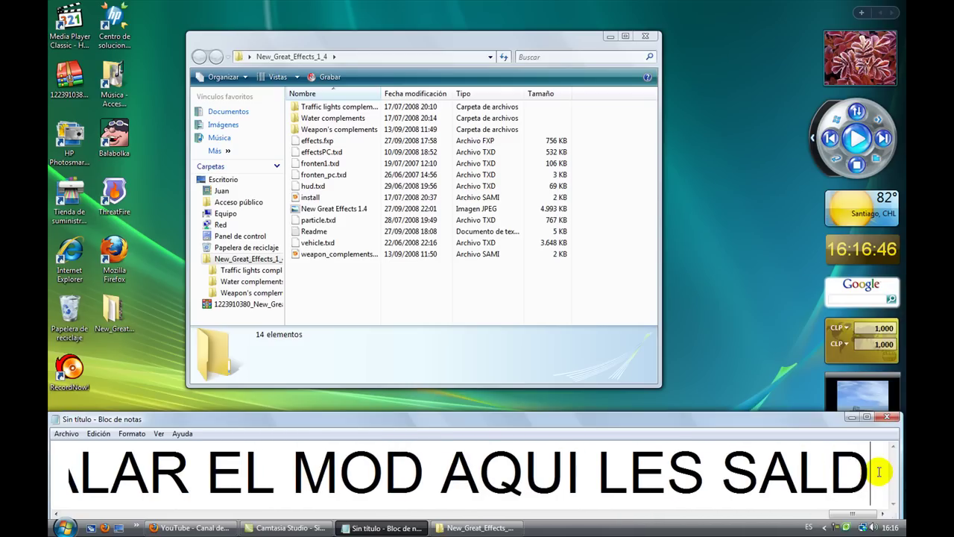
text(RAN A)
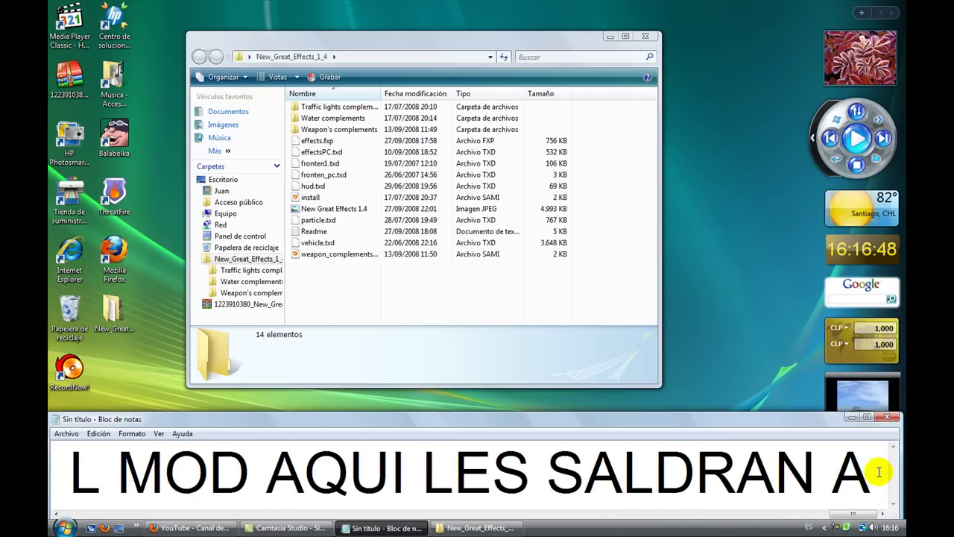
key(BackSpace)
text(DOS )
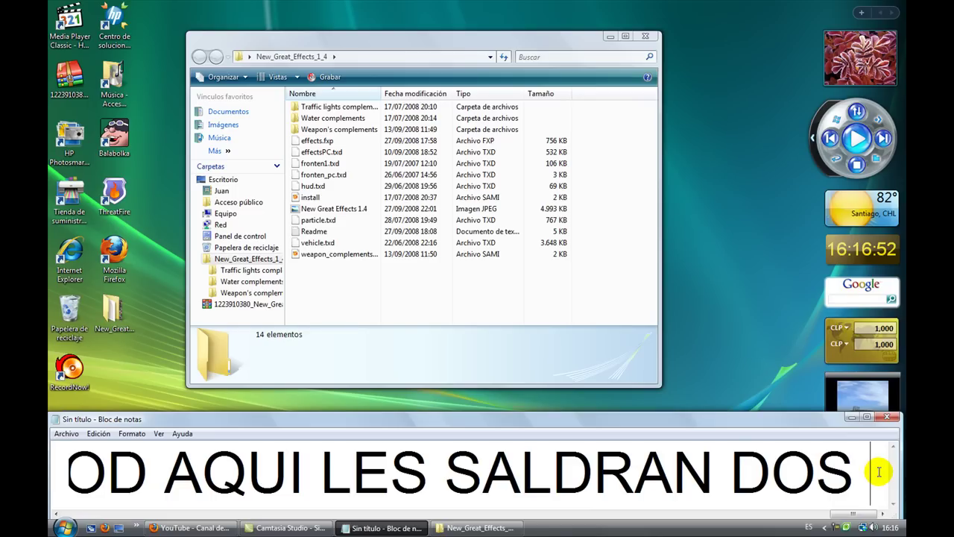
text(COMO DI)
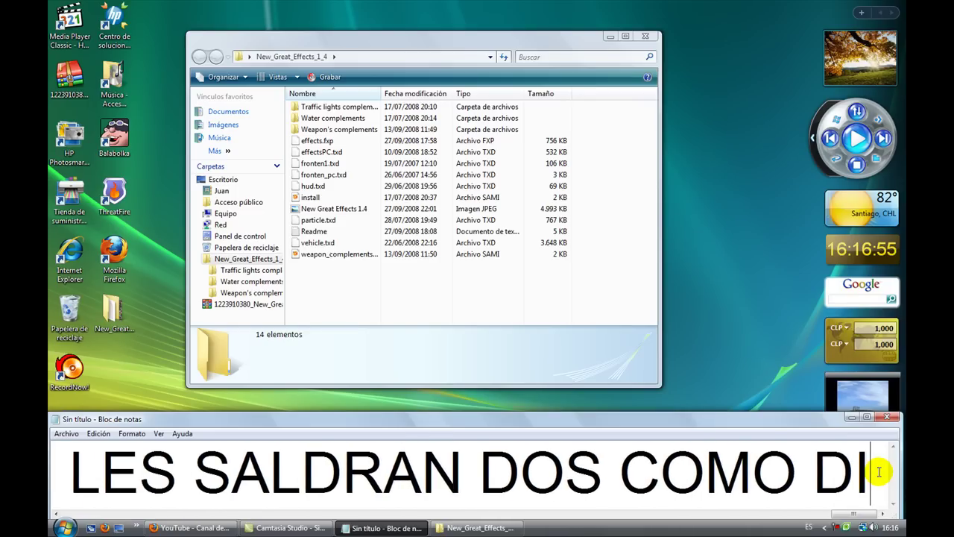
text(SC)
key(BackSpace)
text(SCO)
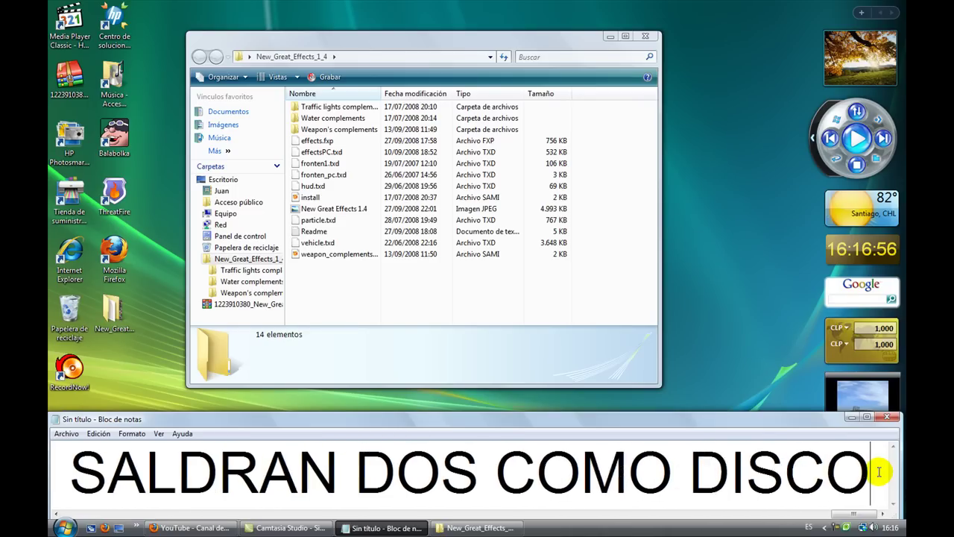
text(S)
Step: Continue the note with "SI TIENEN EL SAMI QUE SON ESTOS"
text(TIENEN )
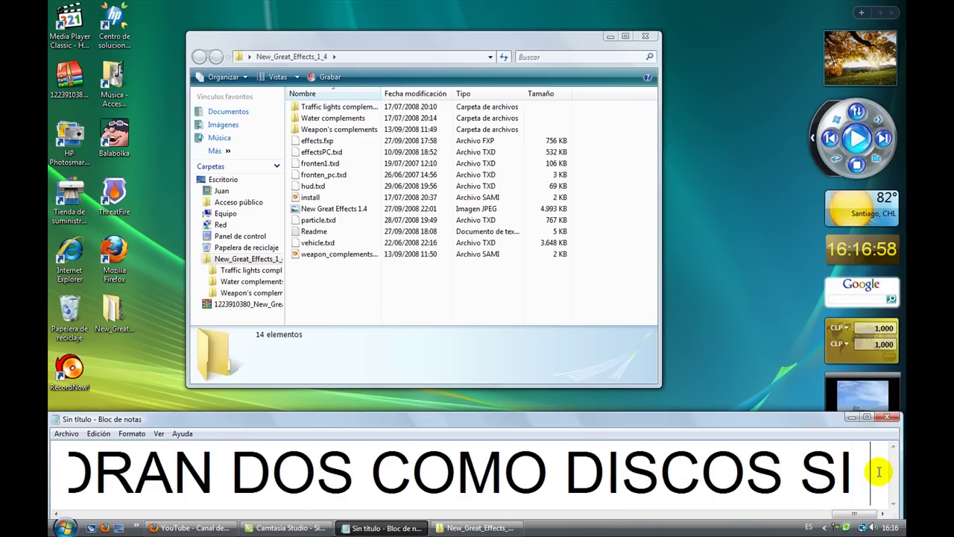
text(E)
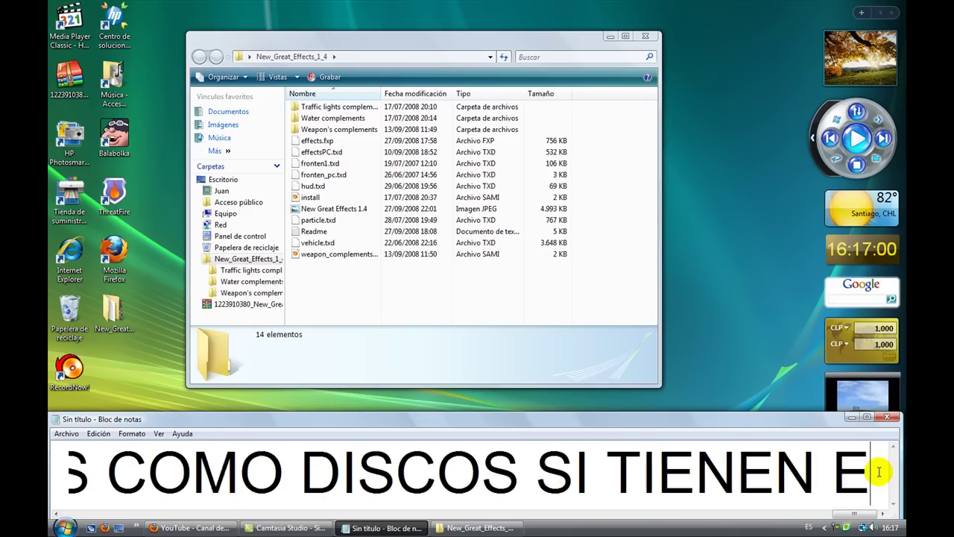
text(L SAMI M)
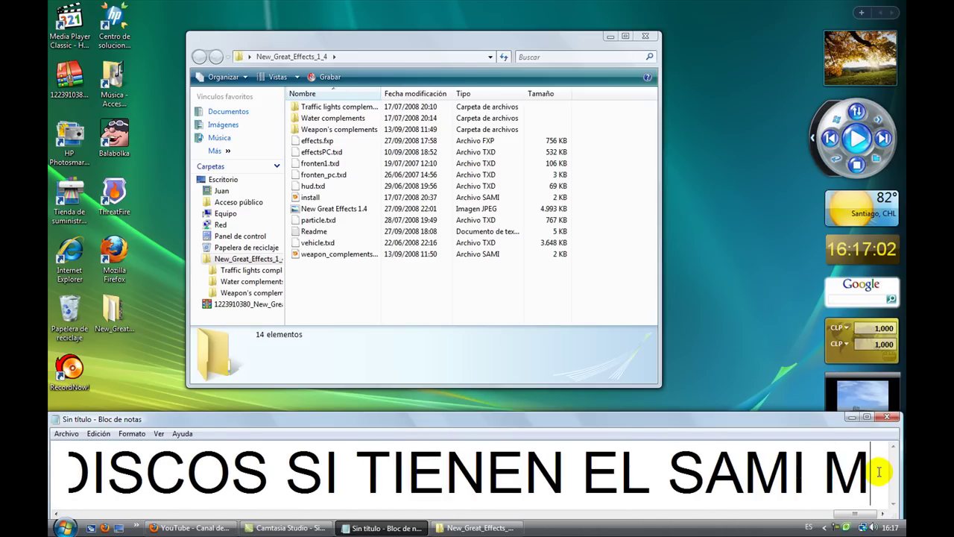
key(BackSpace)
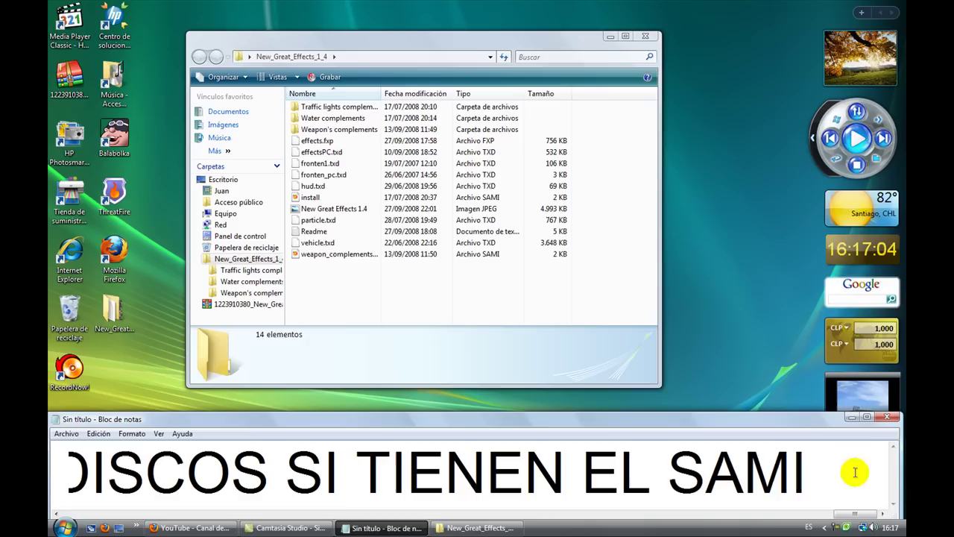
text(QUE S)
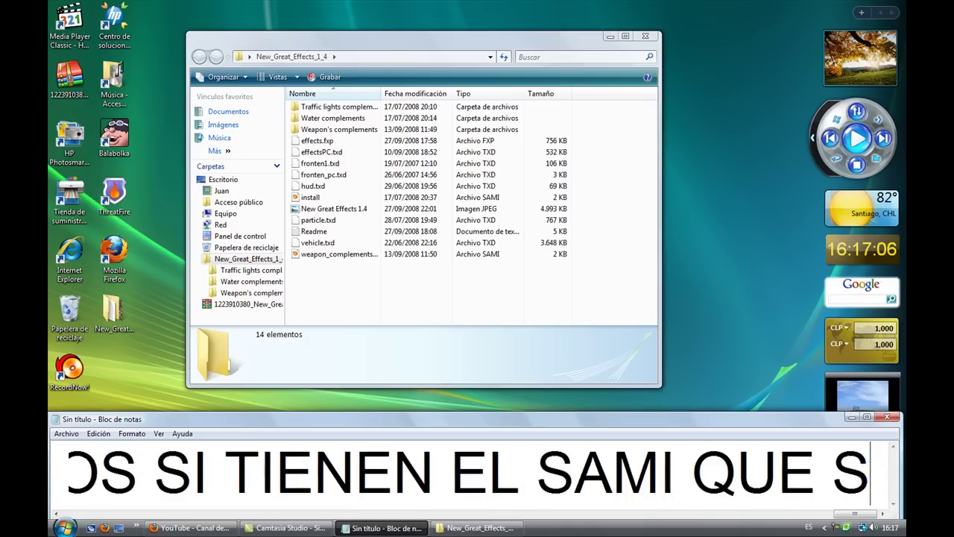
text(ON ESTOS)
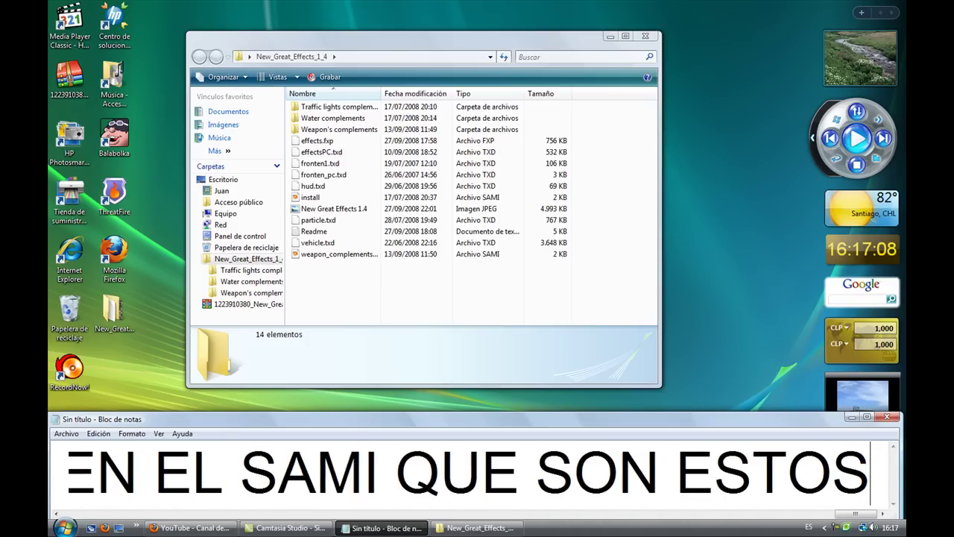
Step: Point out the install and weapon_complements SAMI files in the folder by selecting each briefly, then clear the selection
drag(582, 195, 513, 199)
click(558, 254)
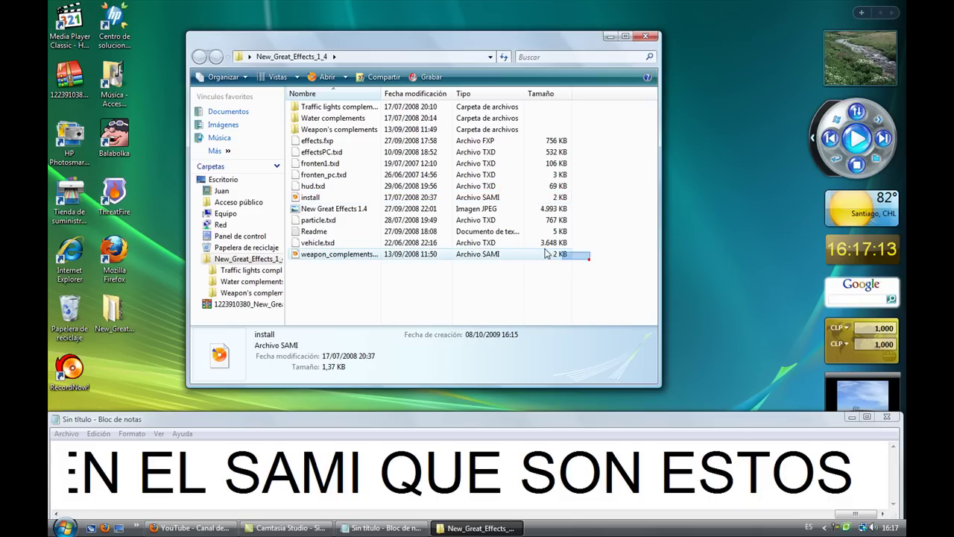
click(591, 272)
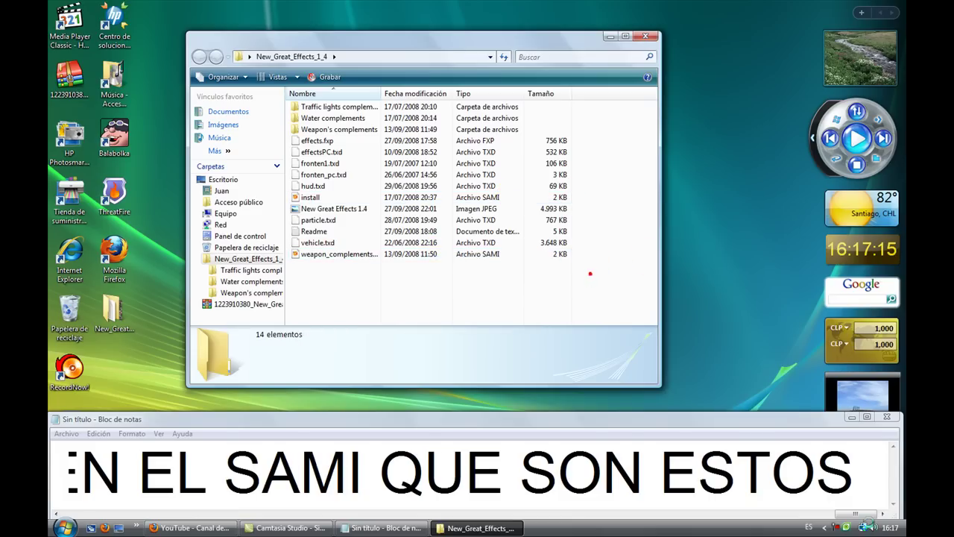
Step: Append "LE DAN DOBLE CLICK" to the note, correcting the mistyped letters
click(869, 474)
text(LE D)
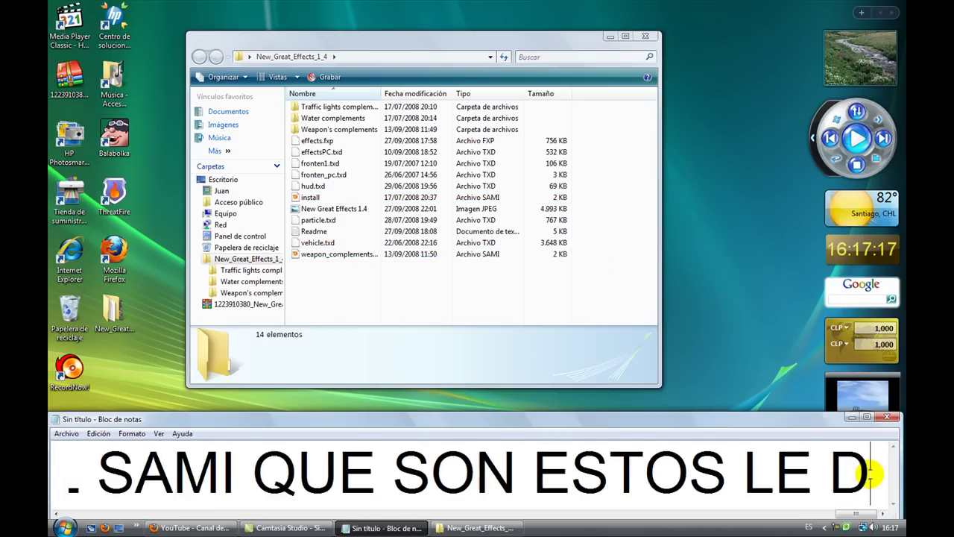
text(AN ADO)
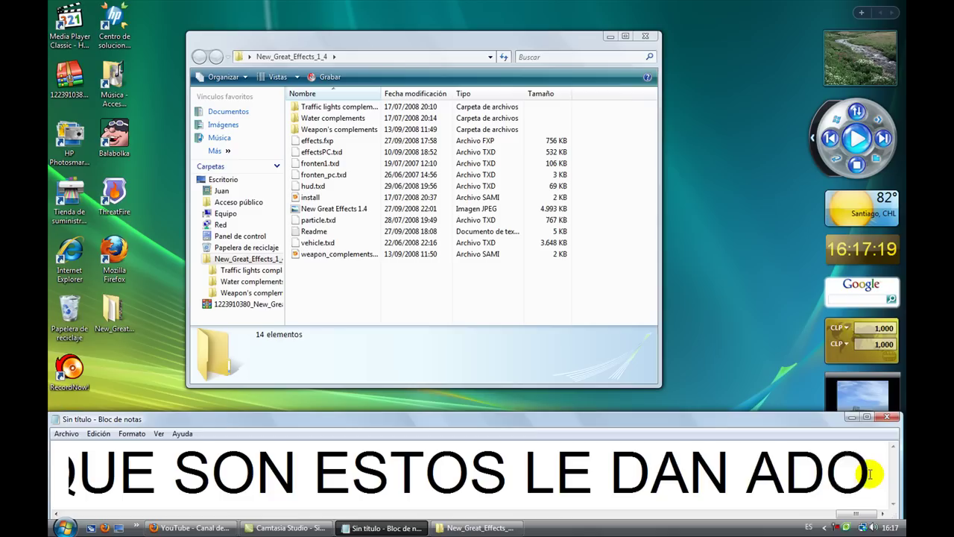
key(BackSpace)
key(BackSpace)
key(BackSpace)
text(DOBLE)
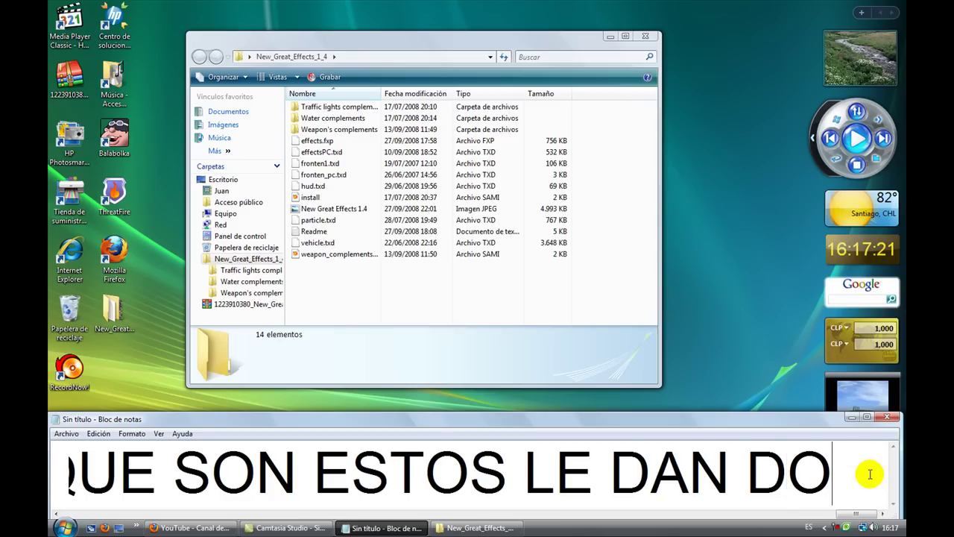
text( CLICK)
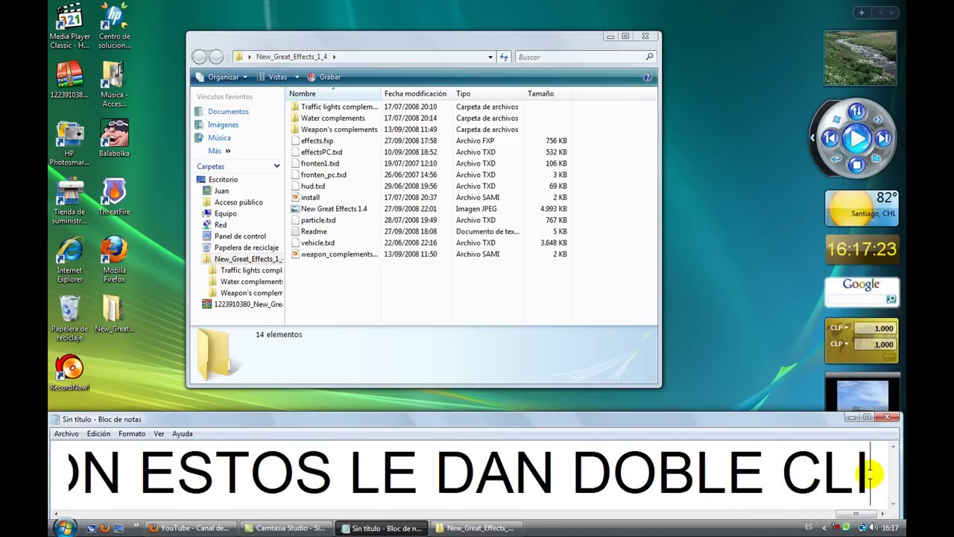
Step: Launch the install SAMI script in San Andreas Mod Installer and move the installer window up, clear of the note
click(325, 196)
click(324, 195)
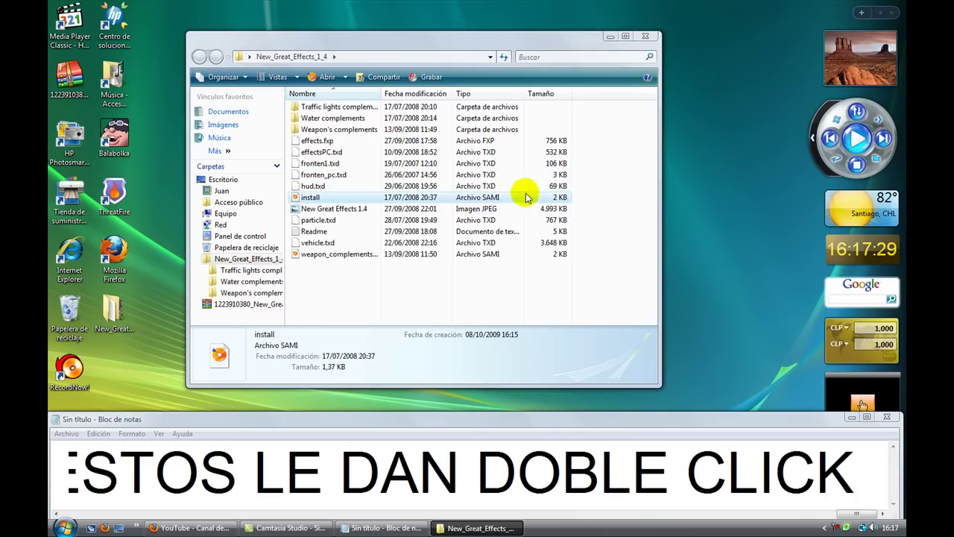
click(309, 305)
drag(435, 172, 429, 89)
Step: Append "AQUI SELECCIONAN DONDE TENGANSU GTTA SAN ANDRES" to the end of the note, correcting the mistyped letters
click(877, 461)
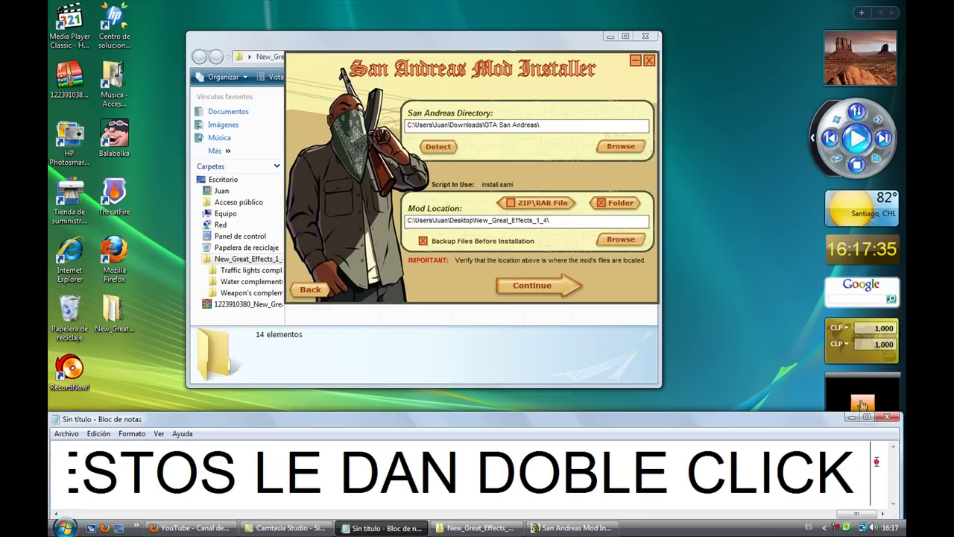
text(AQUI S)
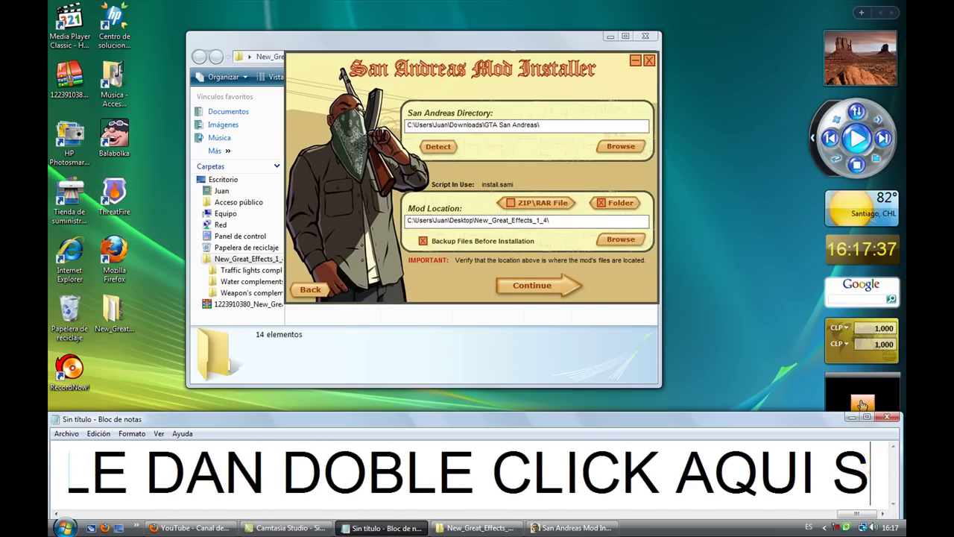
text(ELECCIONA)
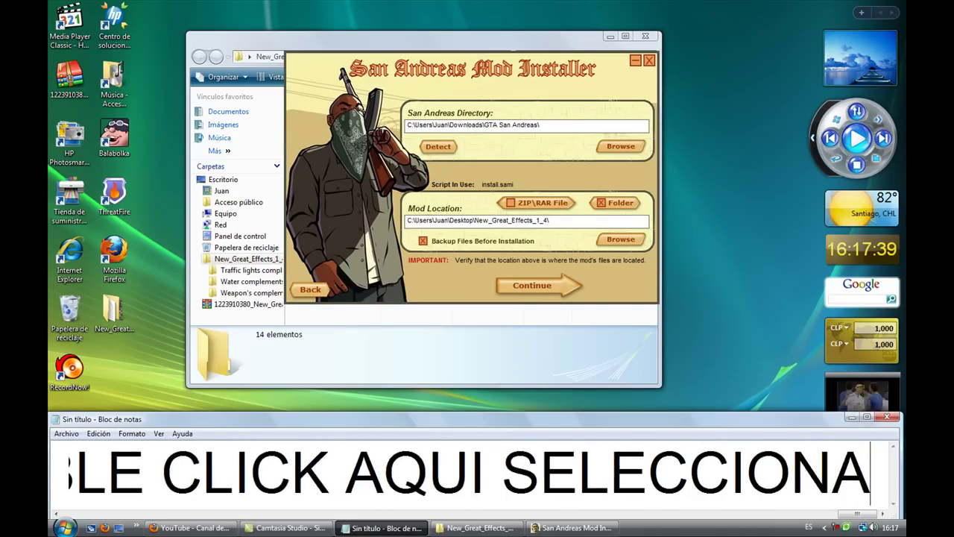
text(N DONDE )
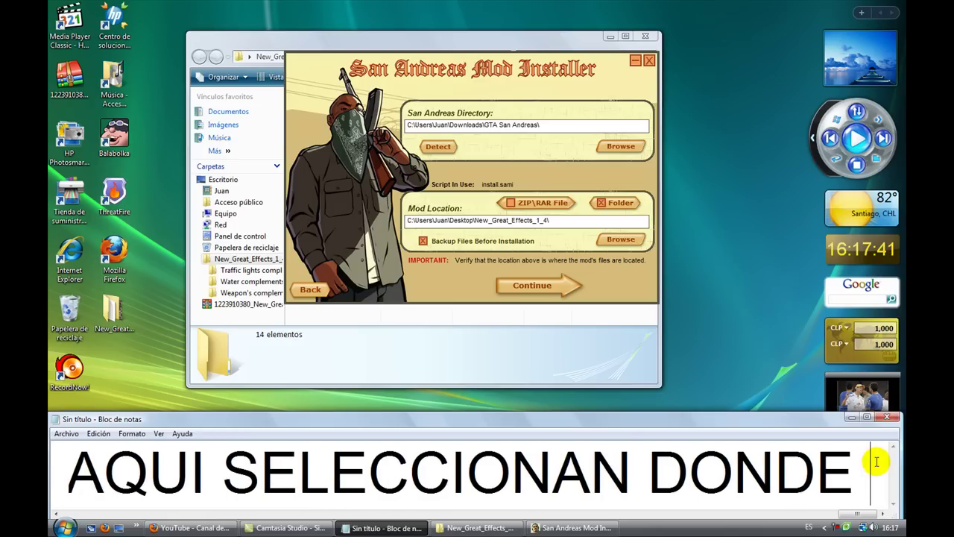
text(TY)
text(ENGANSU)
text( GTTA SAN A)
text(NRD)
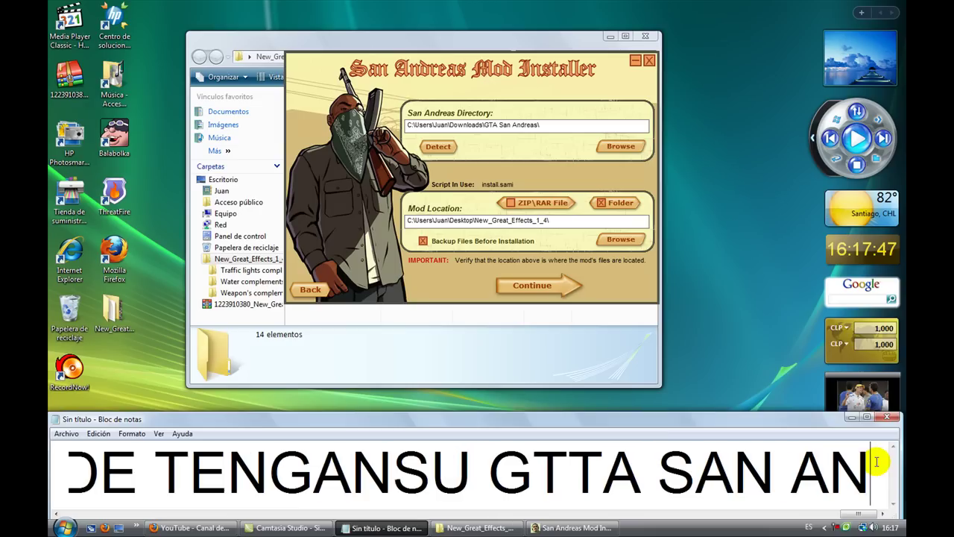
key(BackSpace)
text(DRES)
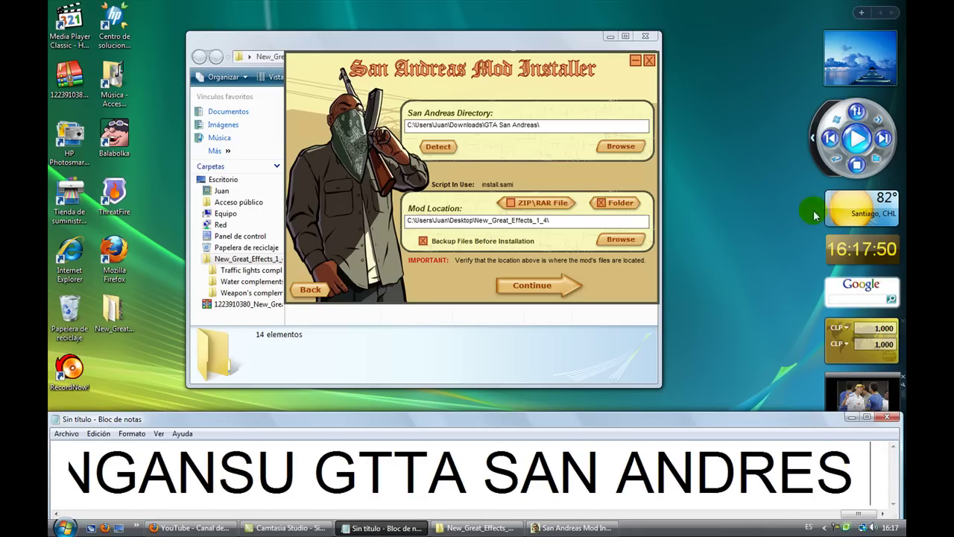
Step: Set the installer's San Andreas Directory to the GTA San Andreas folder inside Descargas
click(621, 146)
click(397, 148)
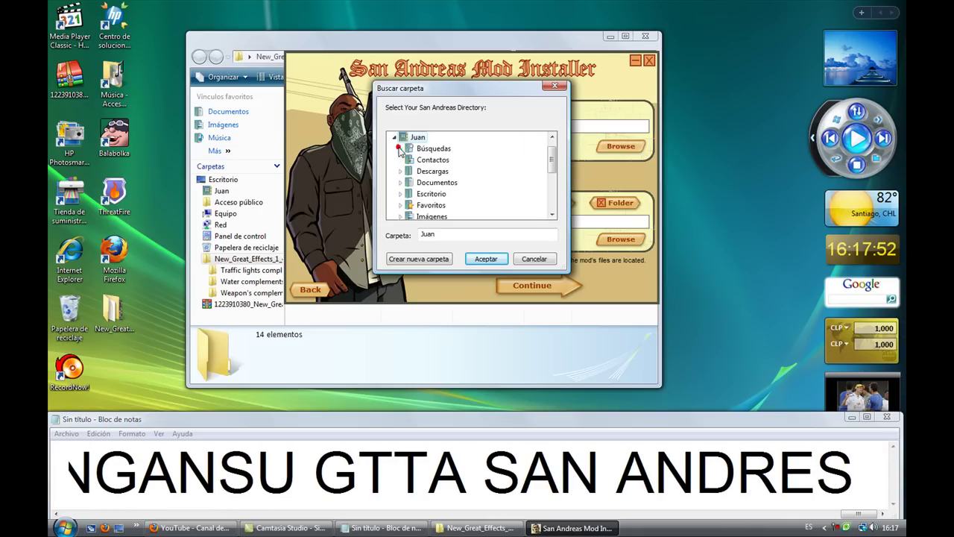
double_click(425, 171)
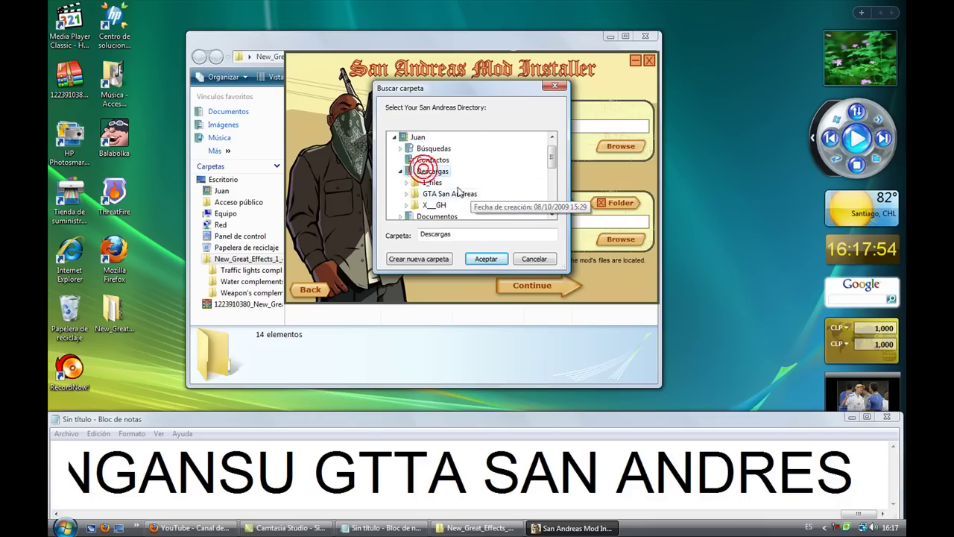
double_click(447, 194)
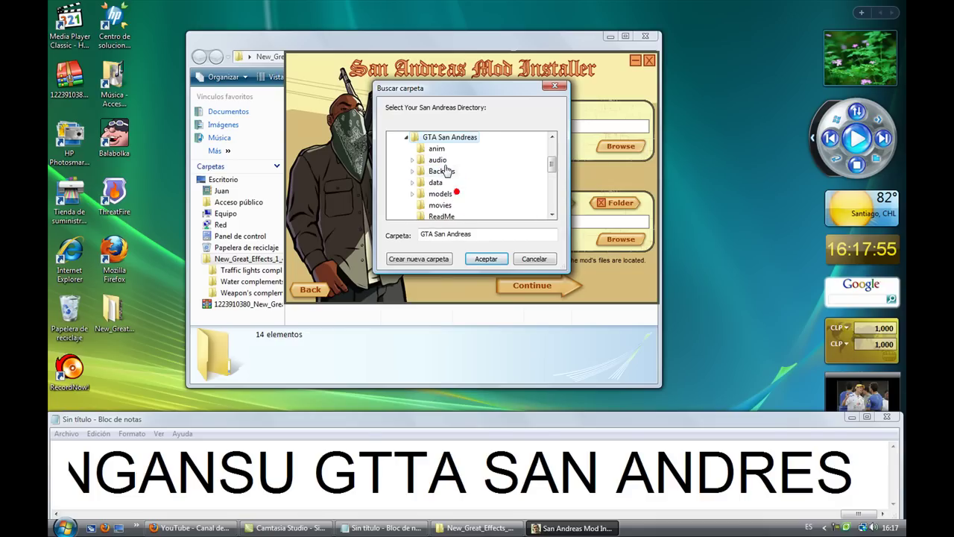
click(486, 259)
Step: Append "Y DESPUES LE DAN A CONTINUE" to the note and advance the installer to the mod information page
click(876, 478)
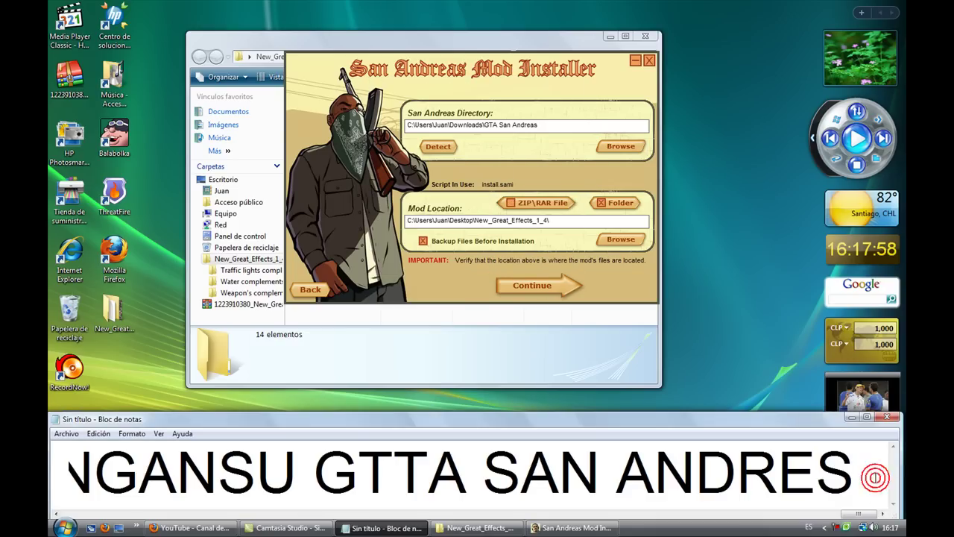
text(Y DE)
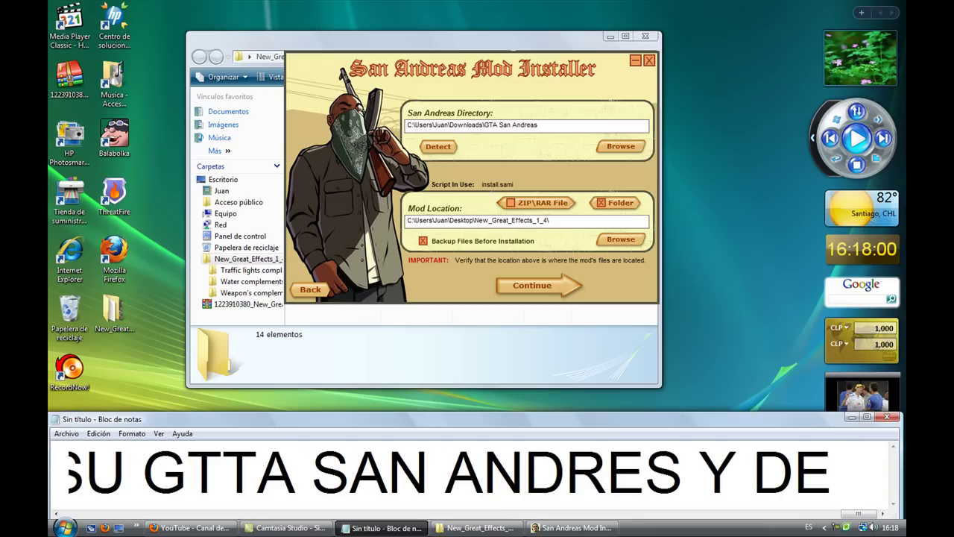
text(S PUES )
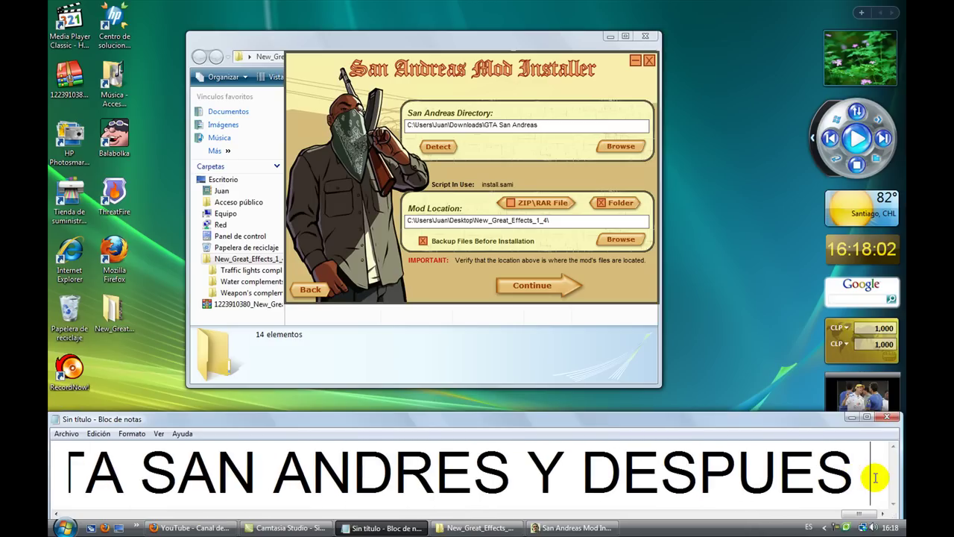
text(LE DAN A )
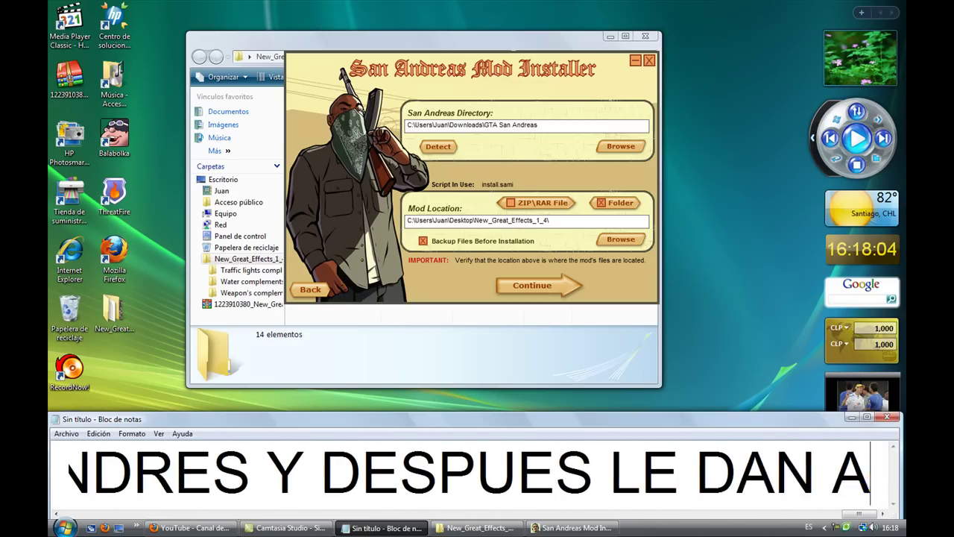
text(CON)
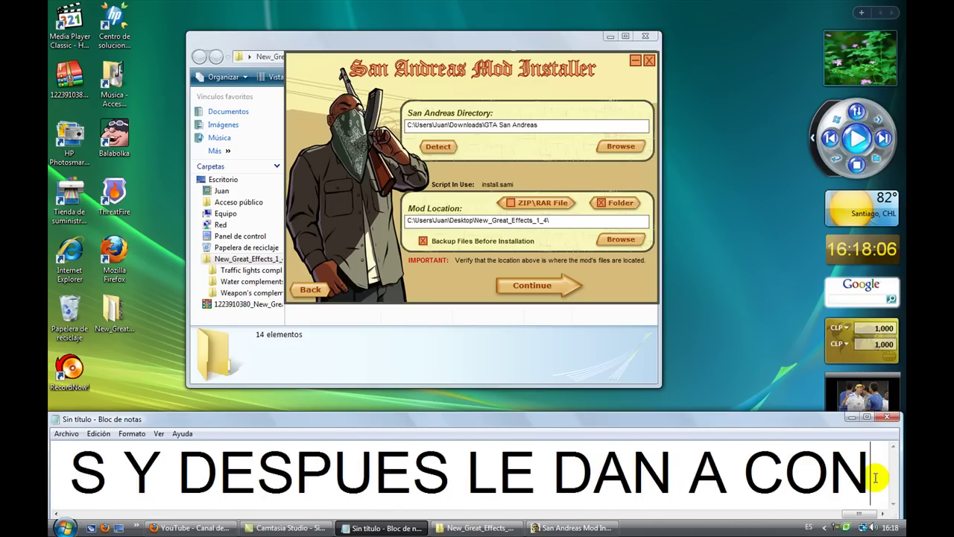
text(TINUE)
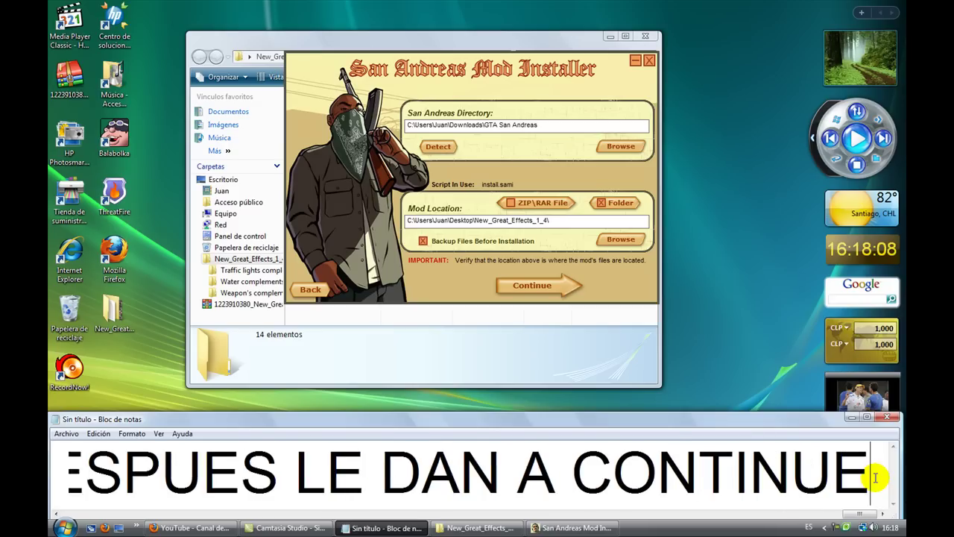
click(567, 287)
Step: Append "Y AQUI A INTALL Y DESPUES ESTARA LISTO" to the note
click(776, 441)
click(882, 478)
text(Y)
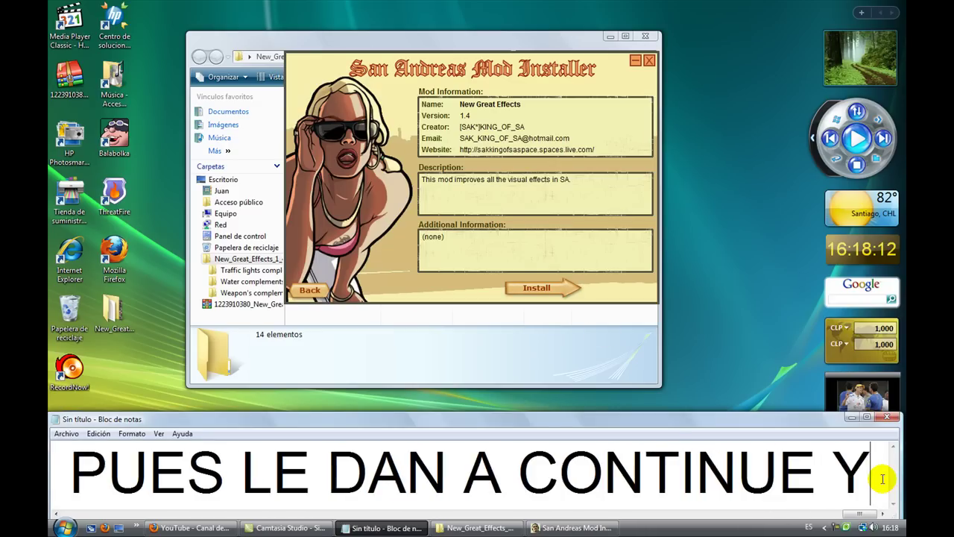
text( AQUI A )
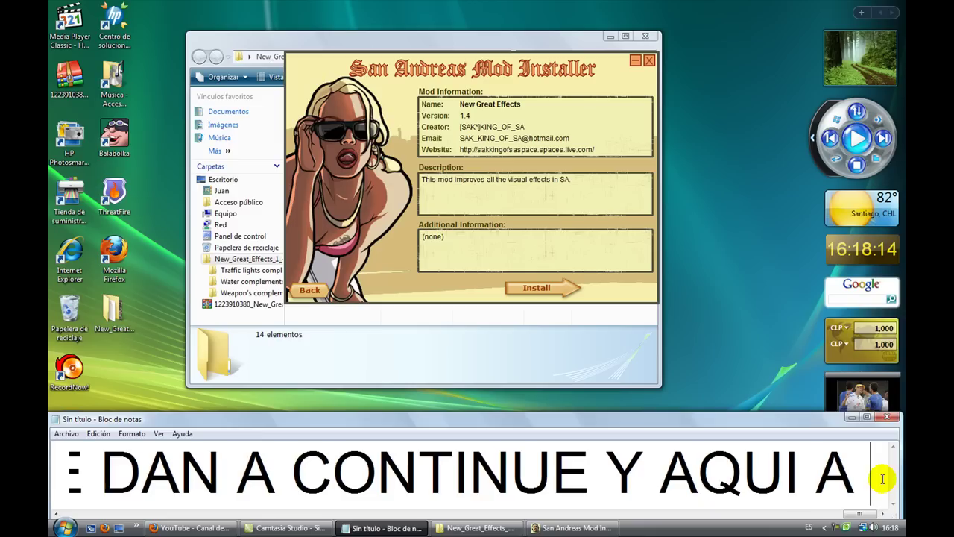
text(INTALL )
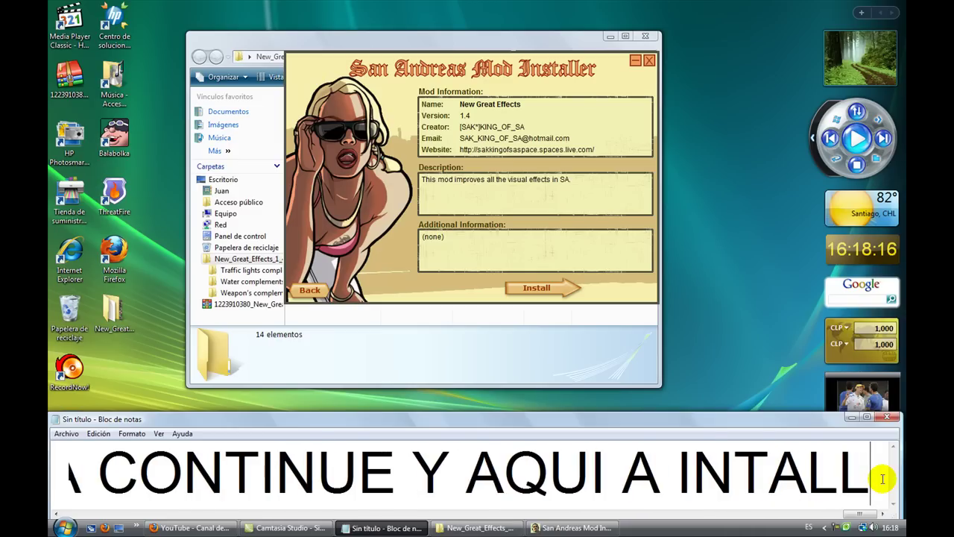
text(Y DES)
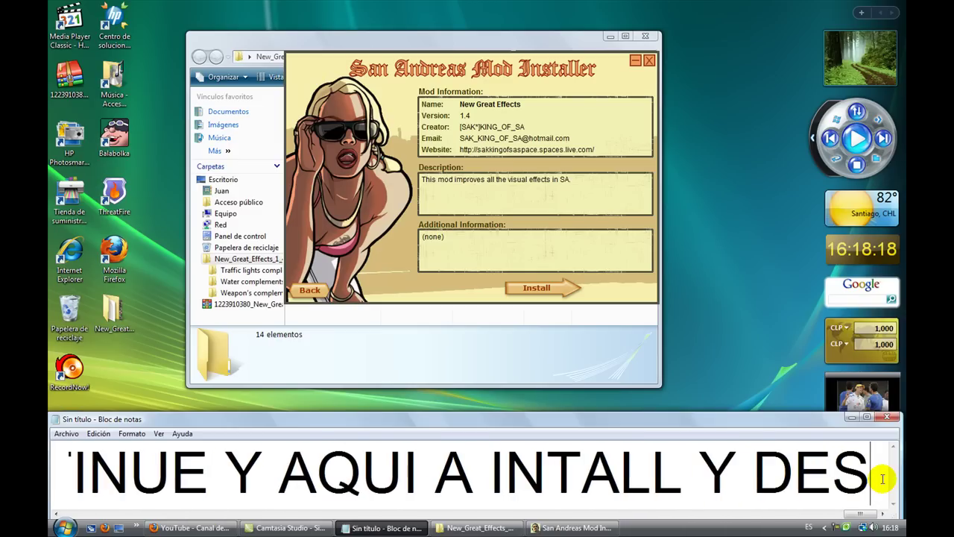
text(PUES )
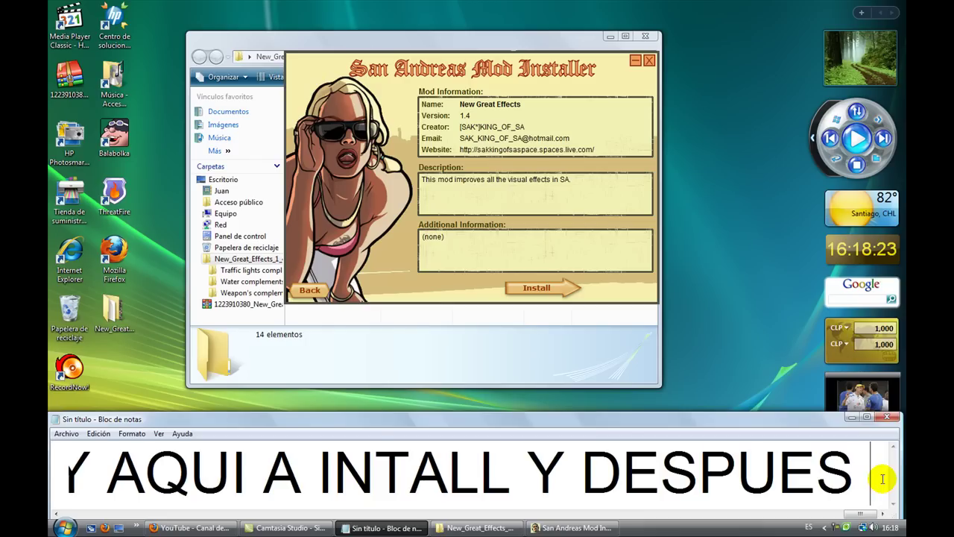
text(ESTARA )
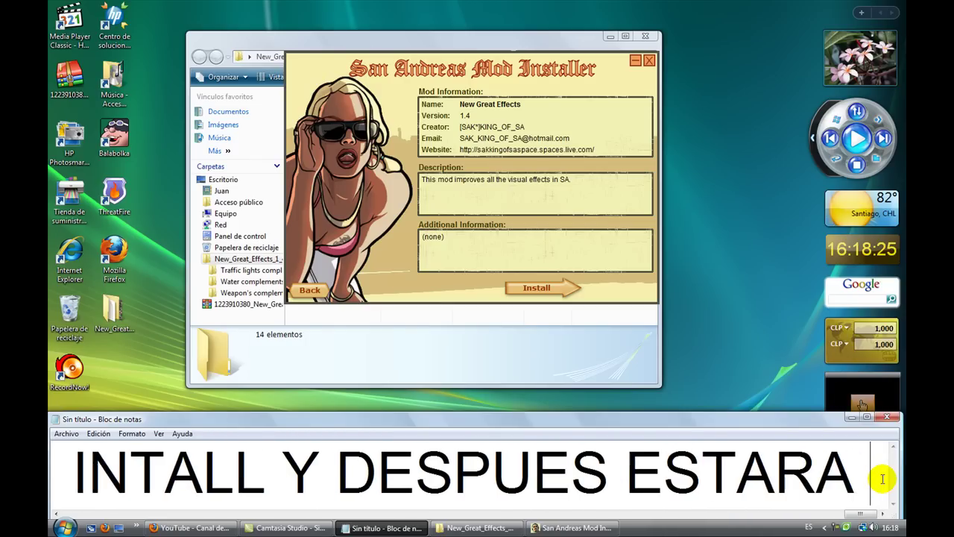
text(LISTO)
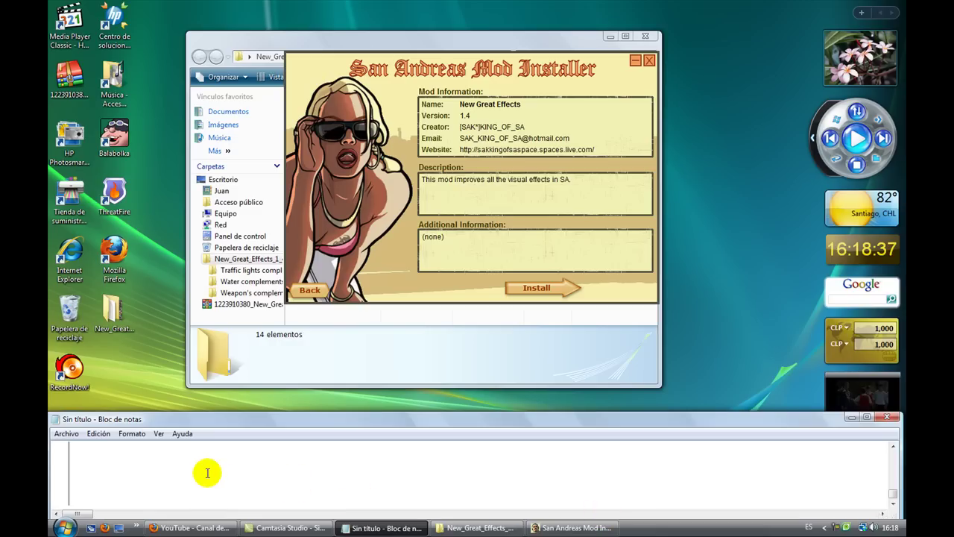
Step: Write "POR QUE YA LO TENGO BUENO AHORA INTALAMOS ESTE" on a new line of the note
text(PO)
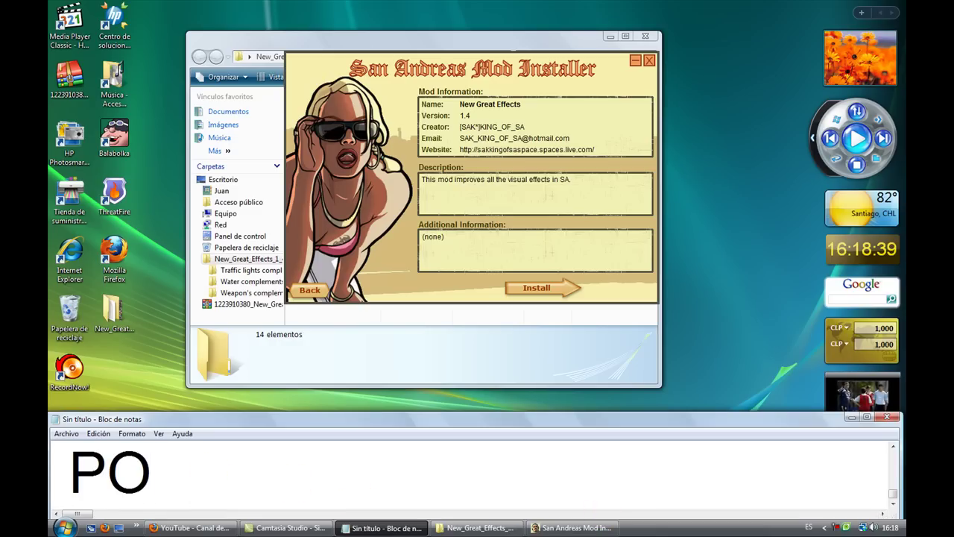
text(R QUE YA LO TENGO)
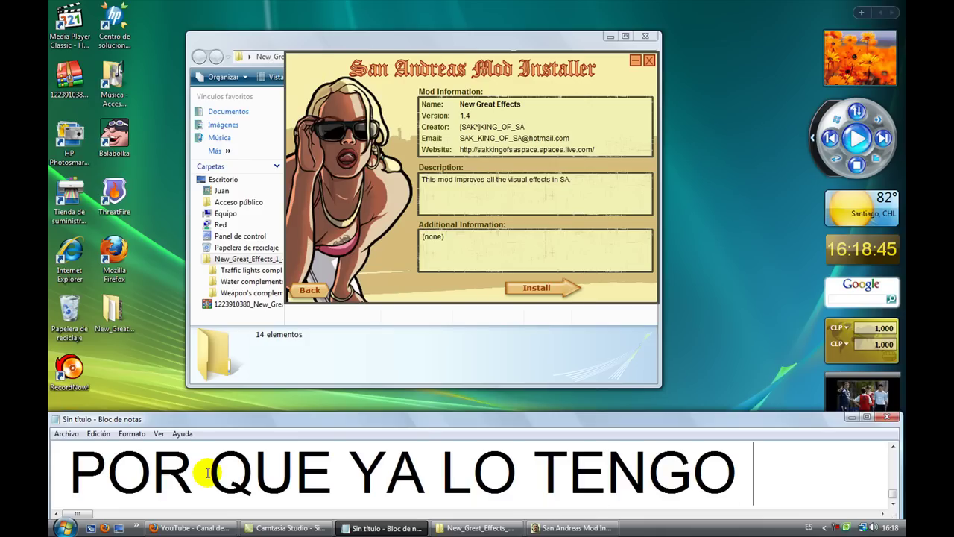
text( B)
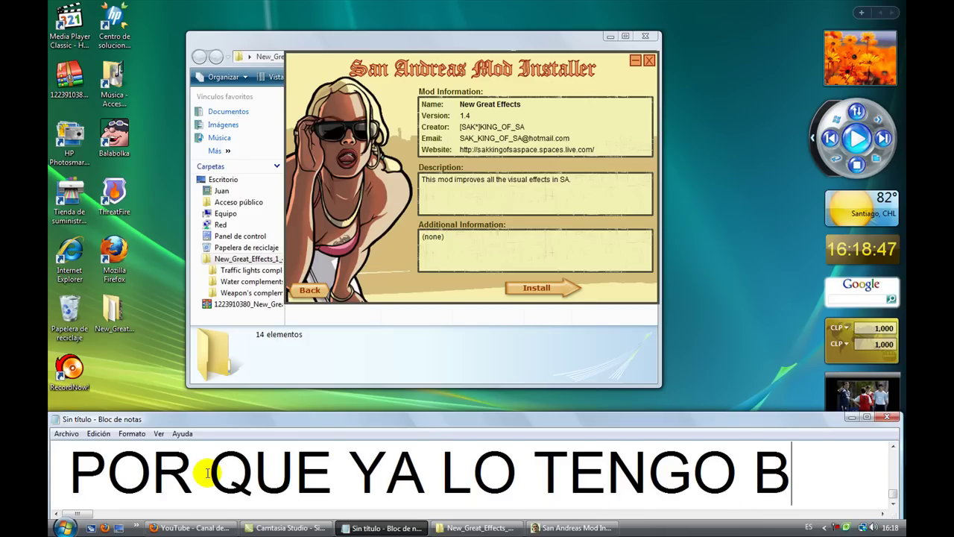
text(UENO AHORA)
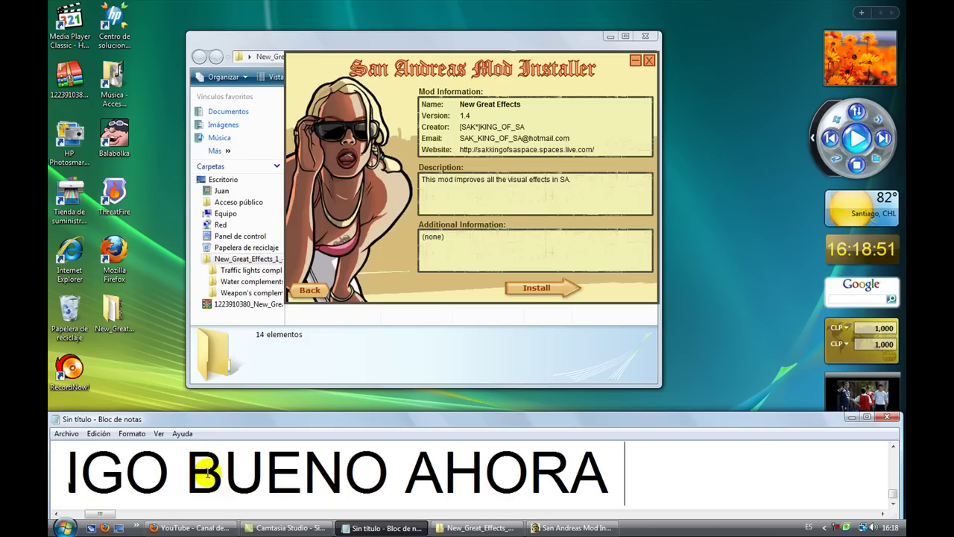
text( INTALAMO)
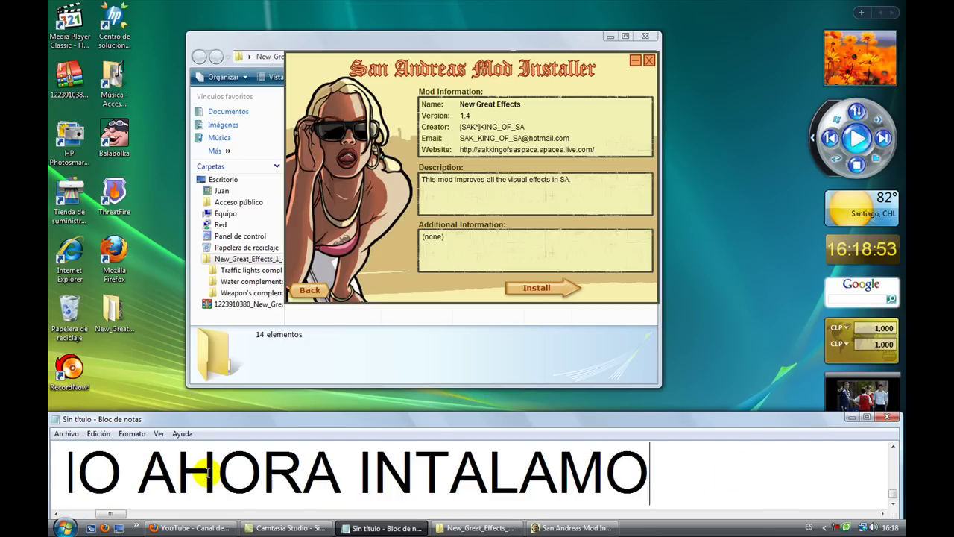
text(S ESTE)
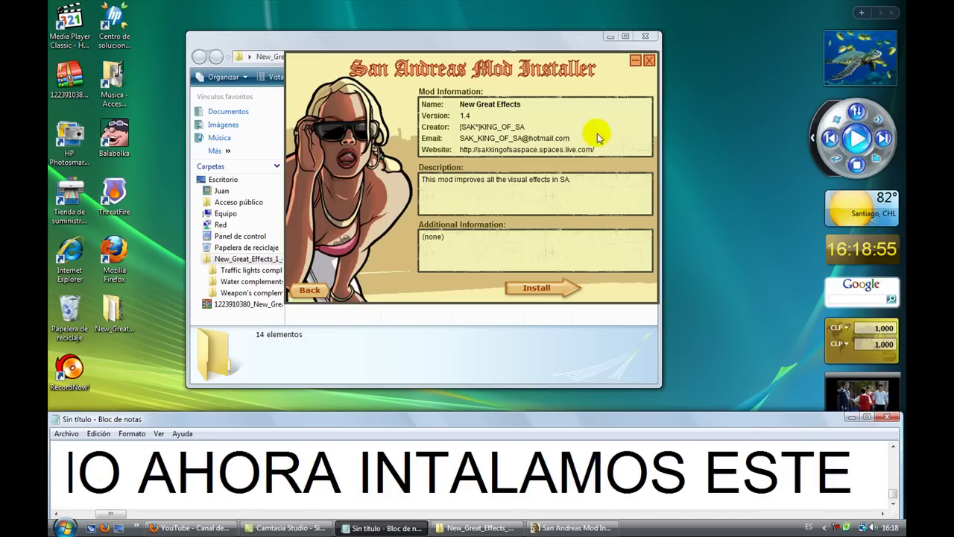
Step: Close San Andreas Mod Installer without installing and select the weapon_complements_install SAMI file in the folder
click(650, 60)
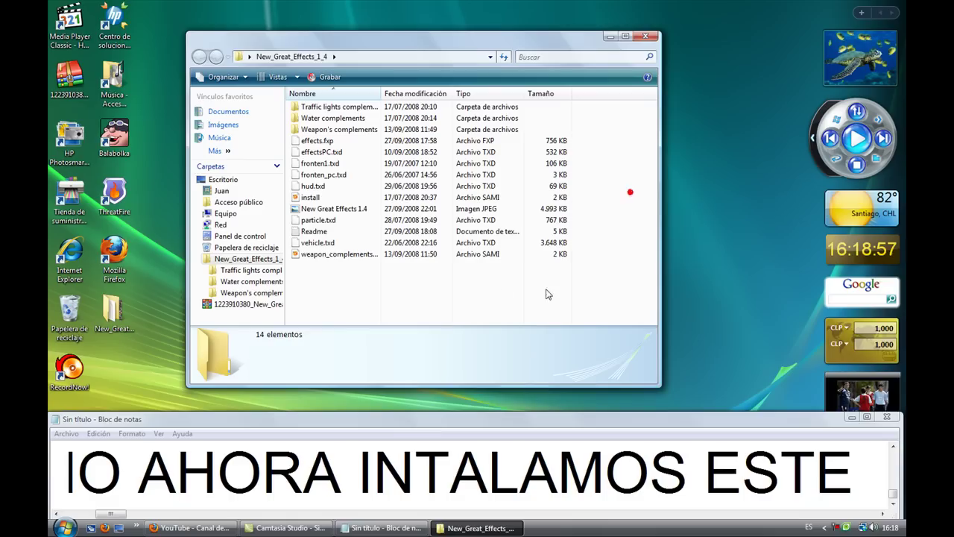
click(321, 254)
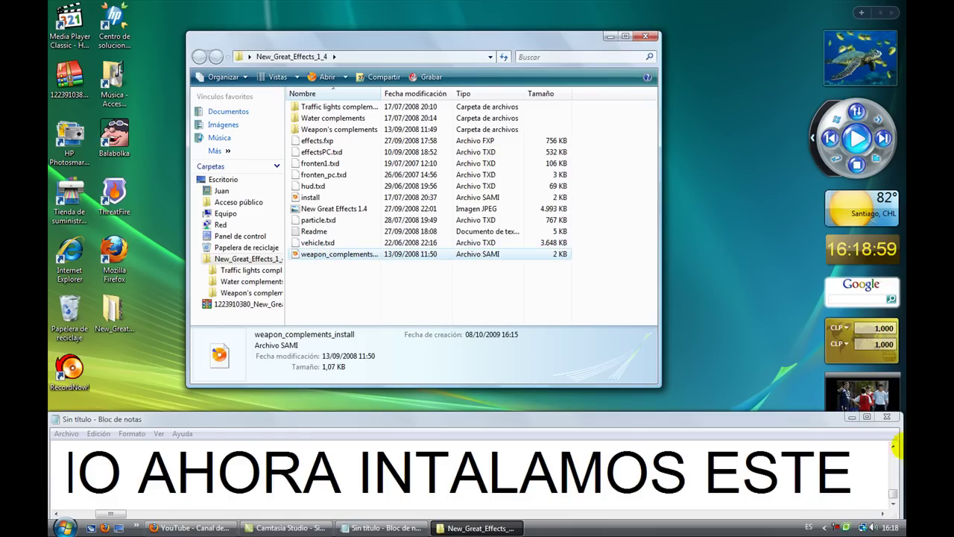
Step: Append "LE DAN DOBLE CLICK" to the note, correcting the mistyped letters
click(873, 464)
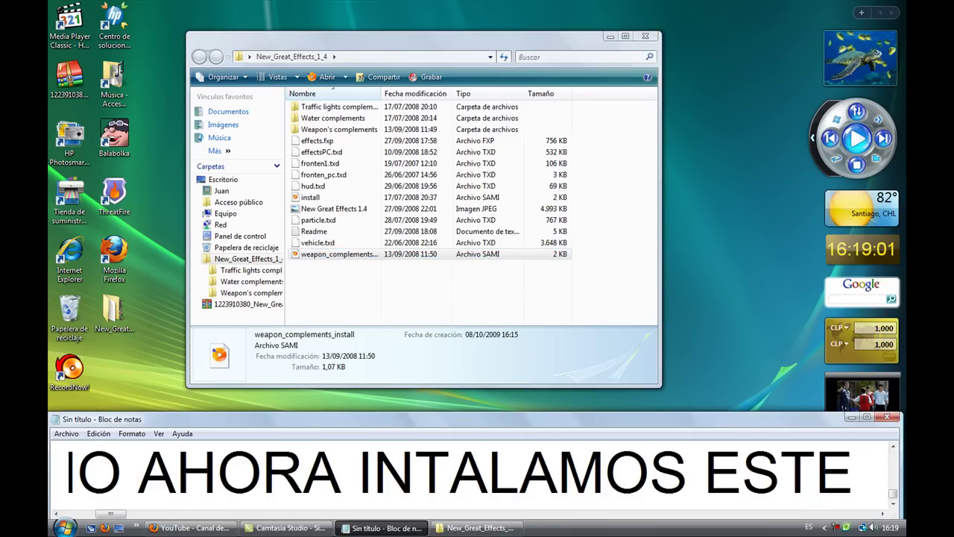
text(LE DAN DOBLWE)
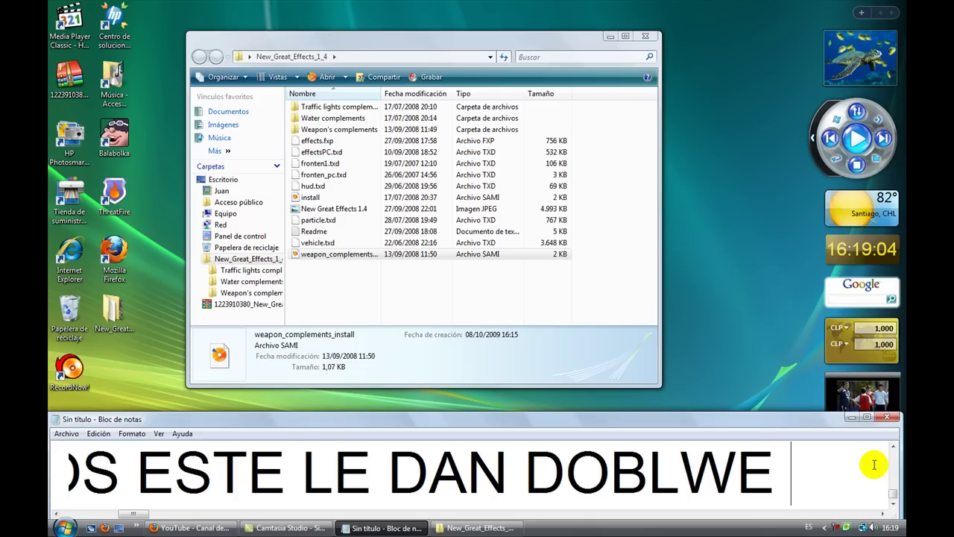
key(BackSpace)
key(BackSpace)
key(BackSpace)
text(E CLICK)
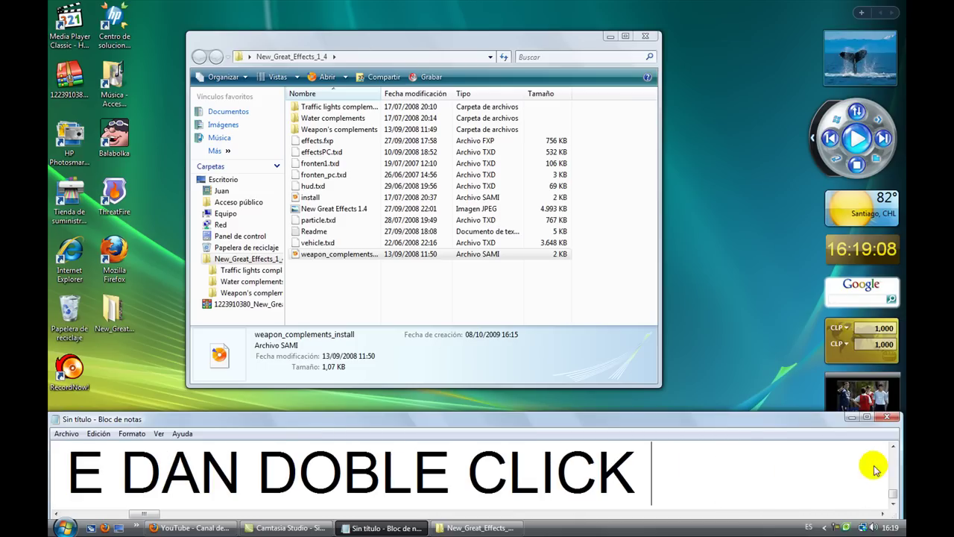
Step: Launch the weapon_complements_install script in San Andreas Mod Installer and move the folder window aside, off the installer
click(521, 263)
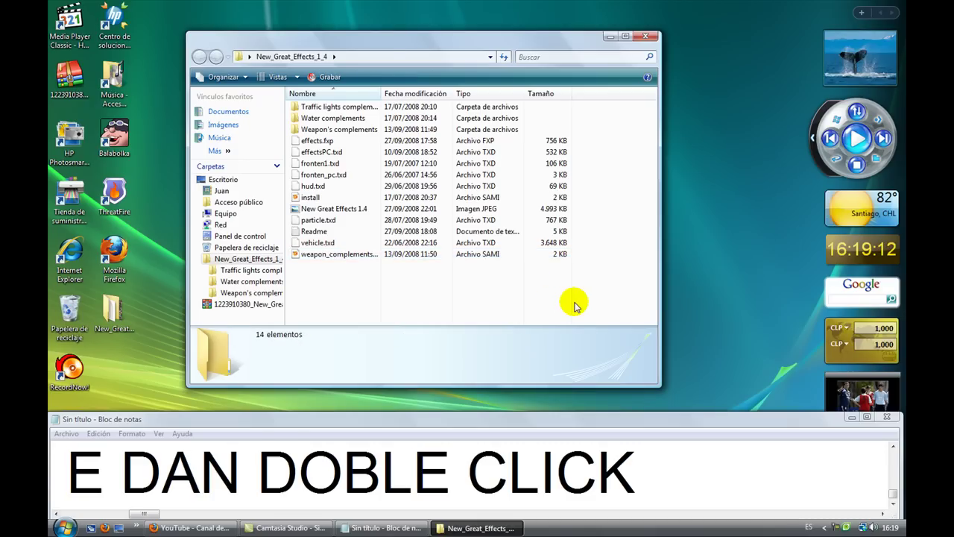
drag(550, 50, 733, 34)
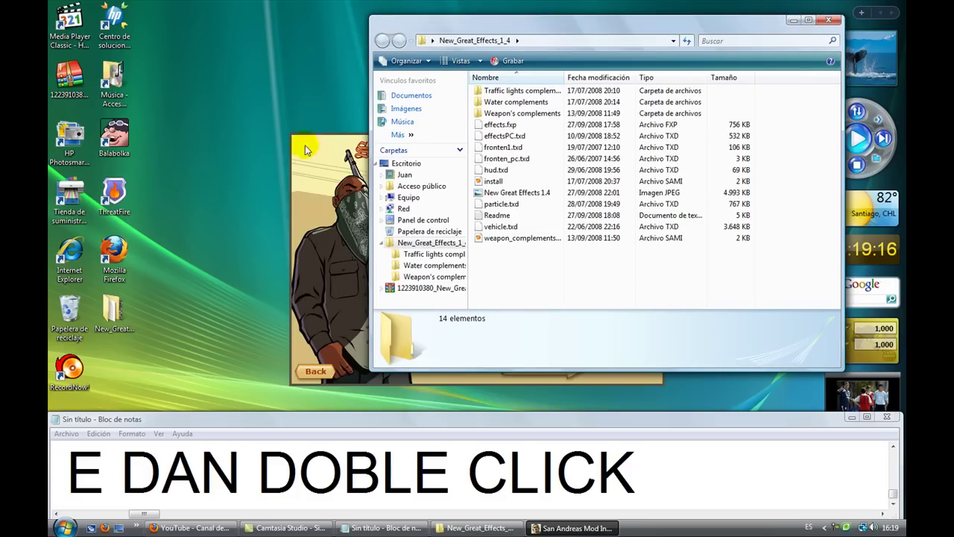
Step: Bring the installer window in front of the folder window and append "AQUI LO DEJAN TAL CUAL Y CONTINUE" to the note
click(379, 162)
drag(378, 161, 494, 91)
click(694, 479)
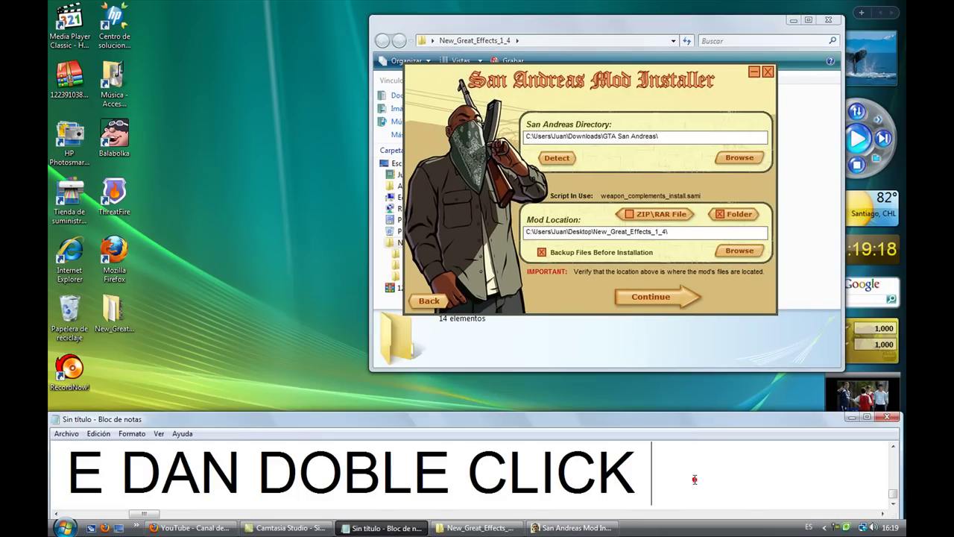
text(QUI LO DEJAN TAL CUAL)
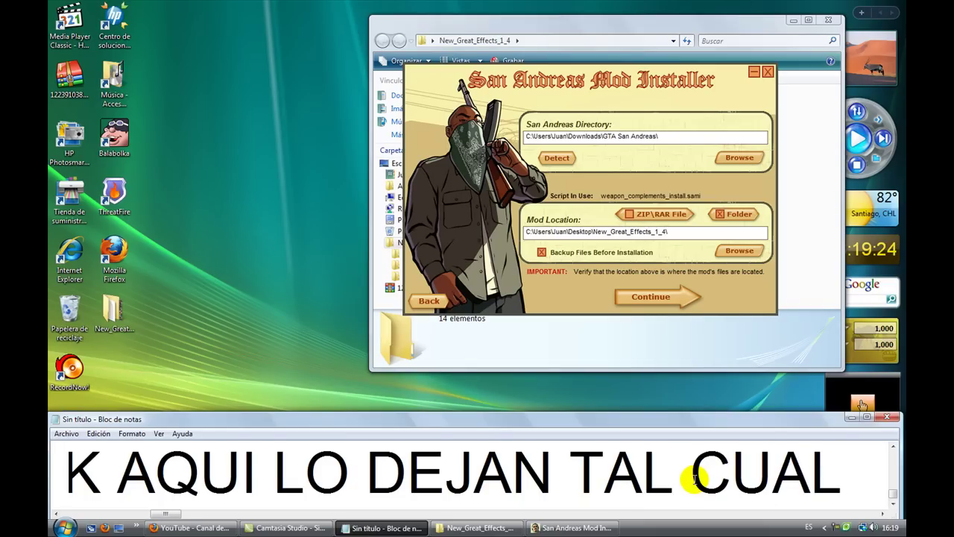
text( Y CON)
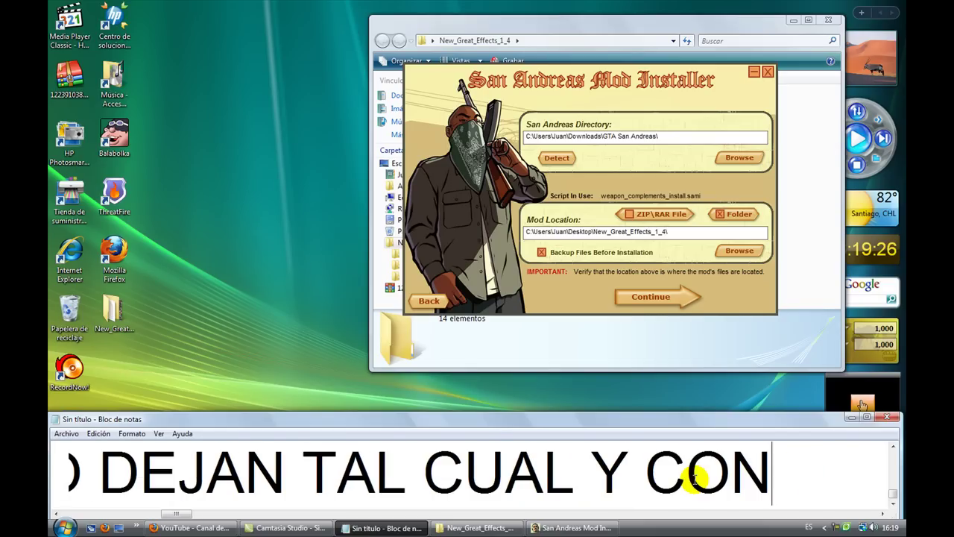
text(TINUE)
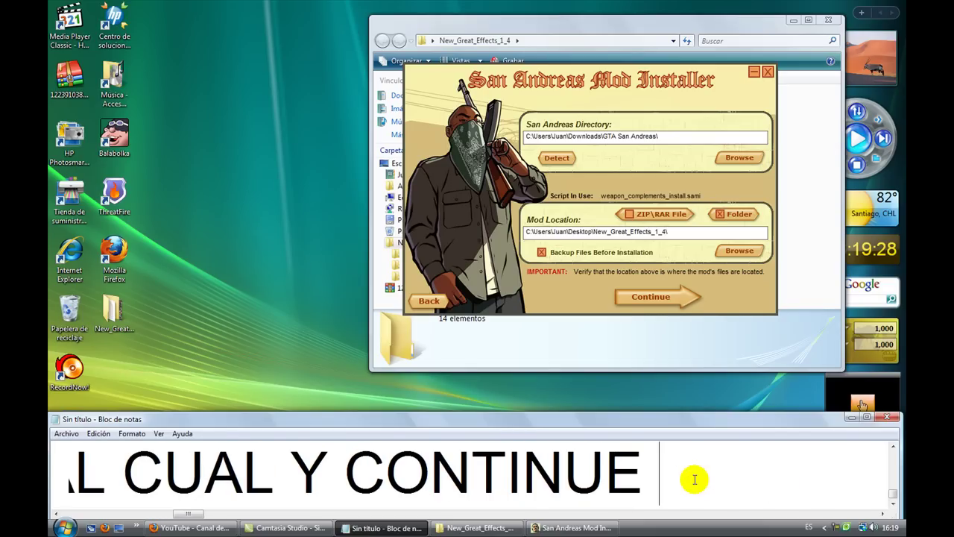
Step: Continue the installer to the mod information page and append "Y TAMBIEN A INTALL Y LISTO" to the note
click(660, 298)
click(679, 484)
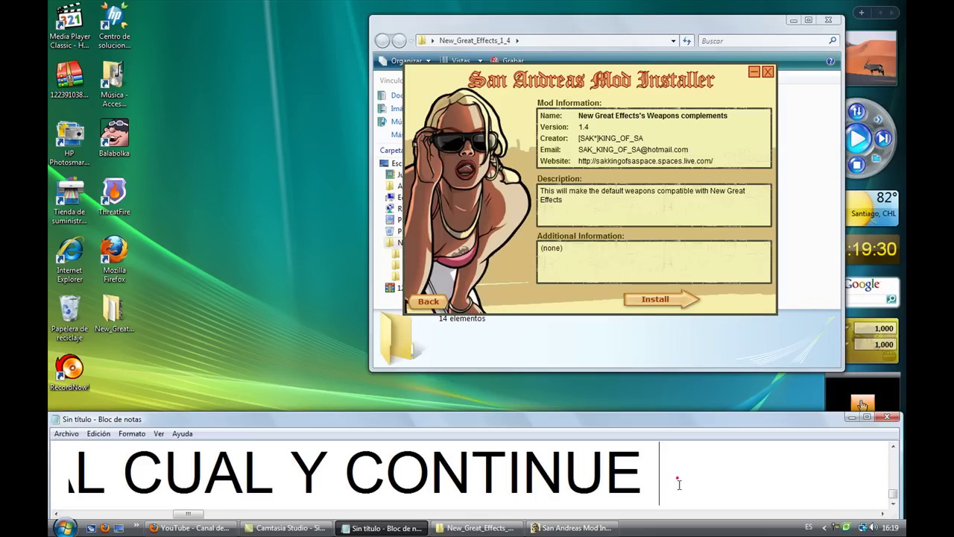
text(Y TAM)
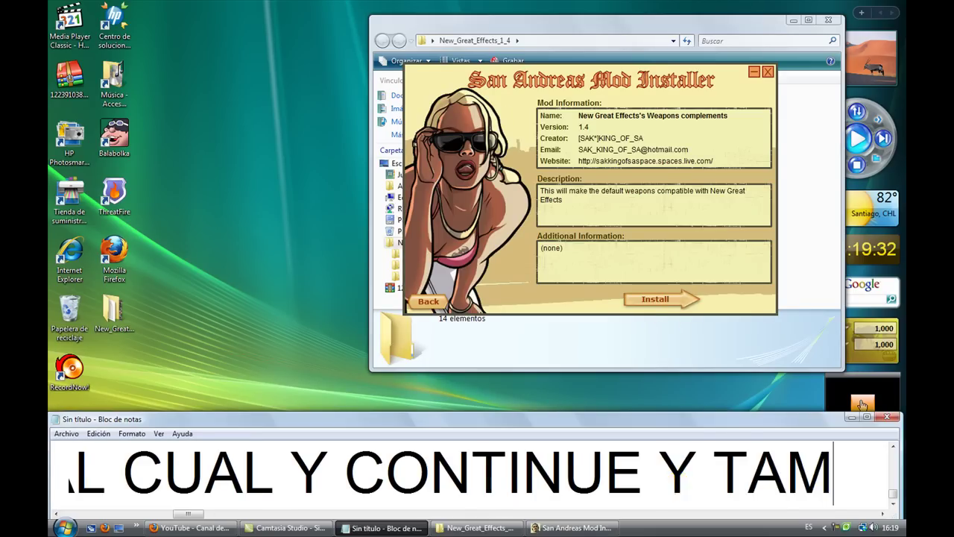
text(BIEN A IN)
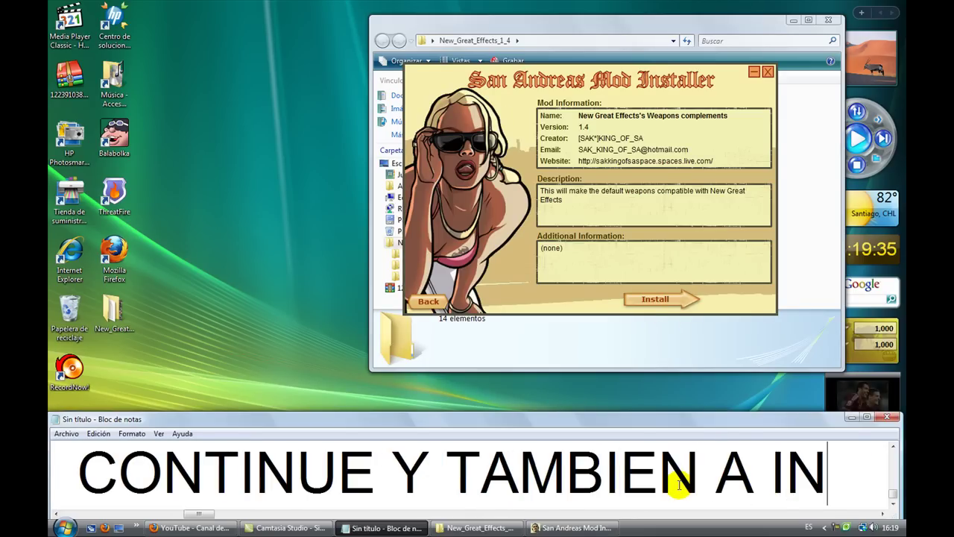
text(TALL Y LISTO )
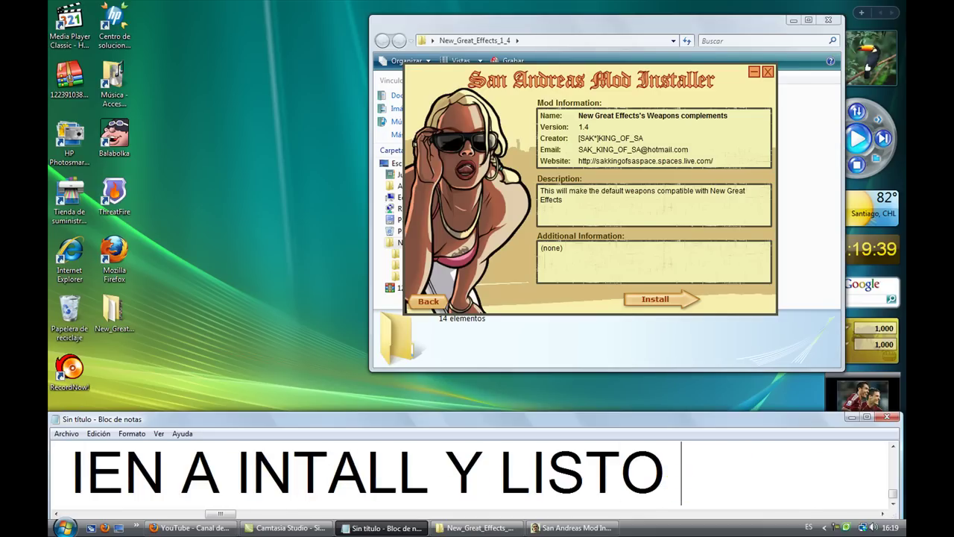
Step: Append "YA TENDRAN UNOS EFECTOS MAS REALES DEL GTA 4 PARA SU" to the note, removing the mistyped letters
text(YA TENDR)
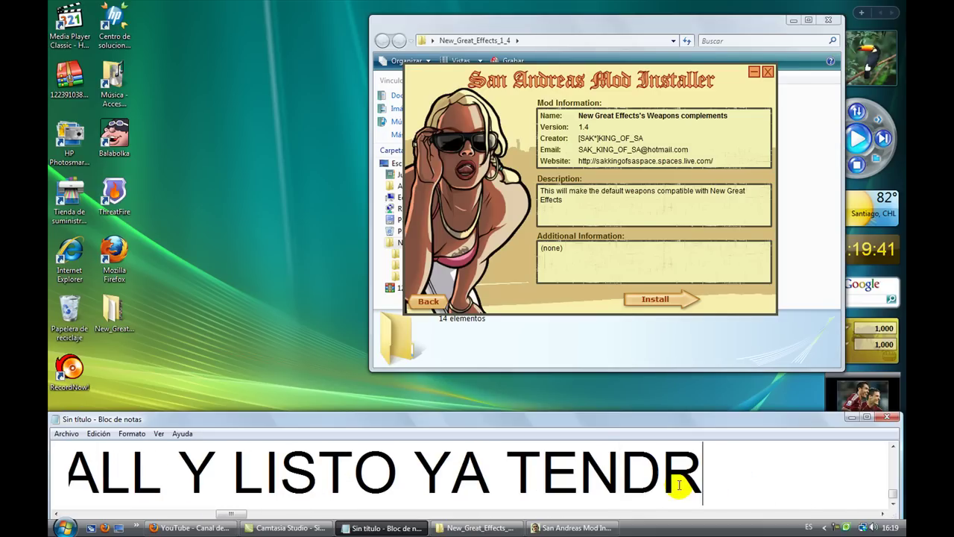
text(AN UNOS)
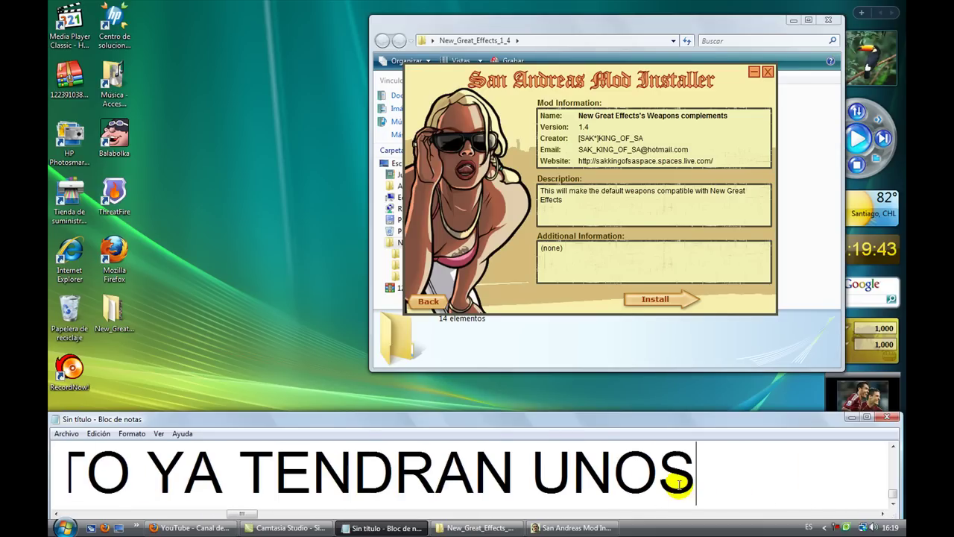
text( EFECTO)
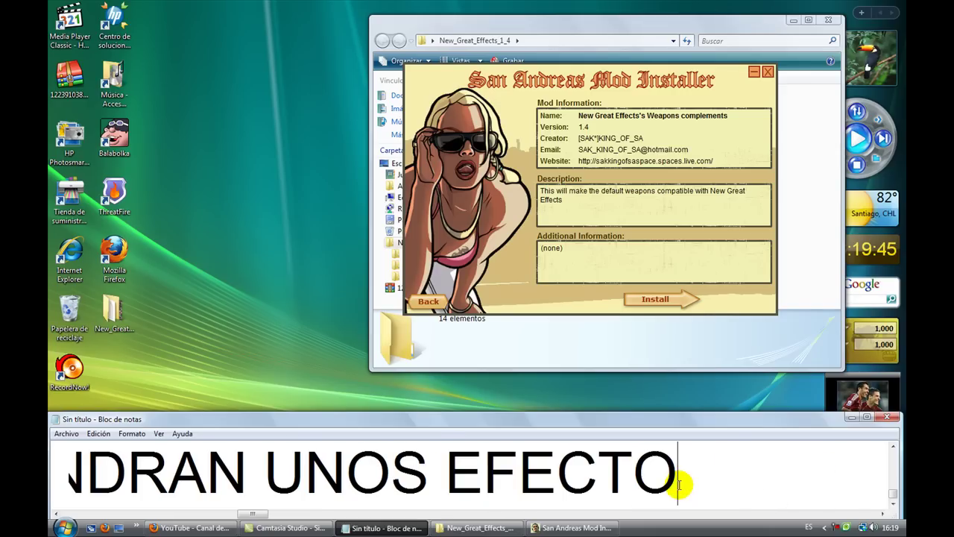
text(S MAS REAL)
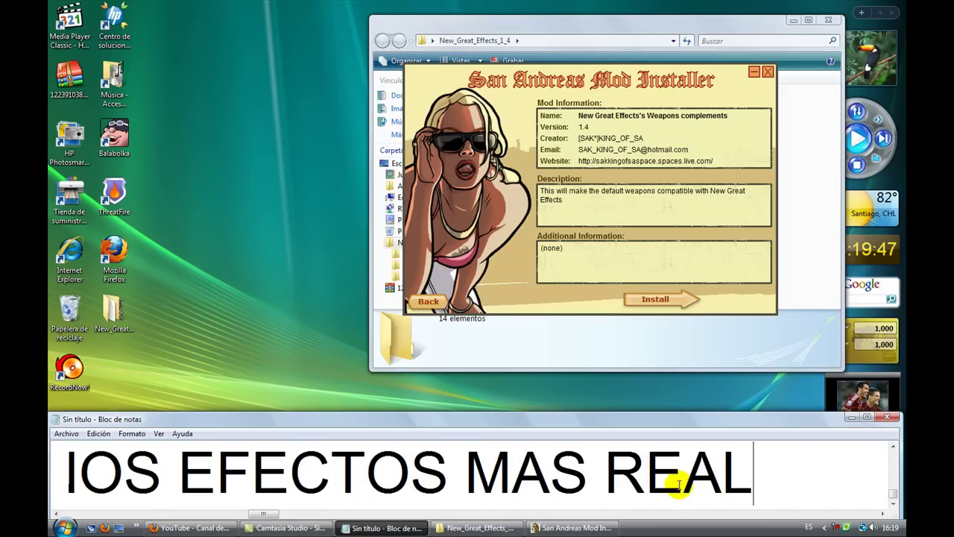
text(ES DEL GTA)
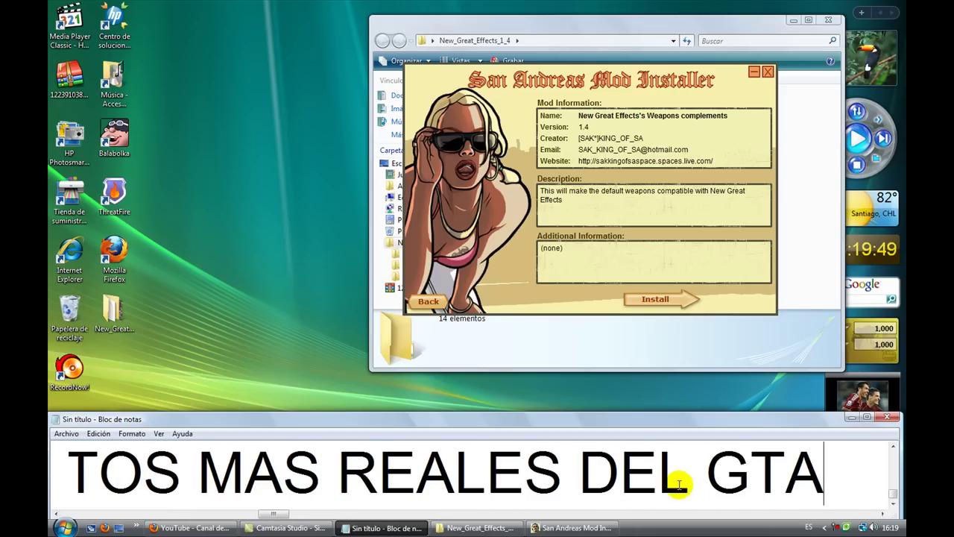
text( SNA)
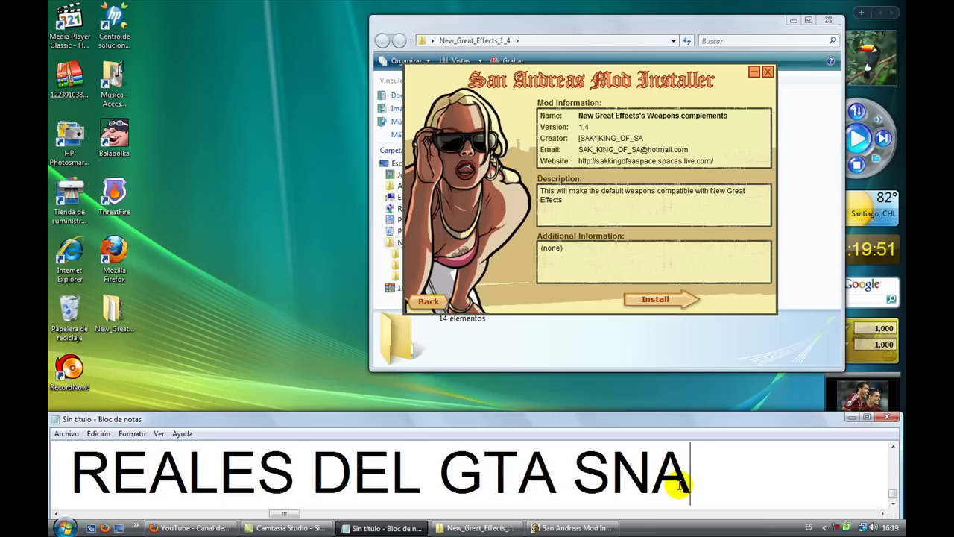
key(BackSpace)
key(BackSpace)
key(BackSpace)
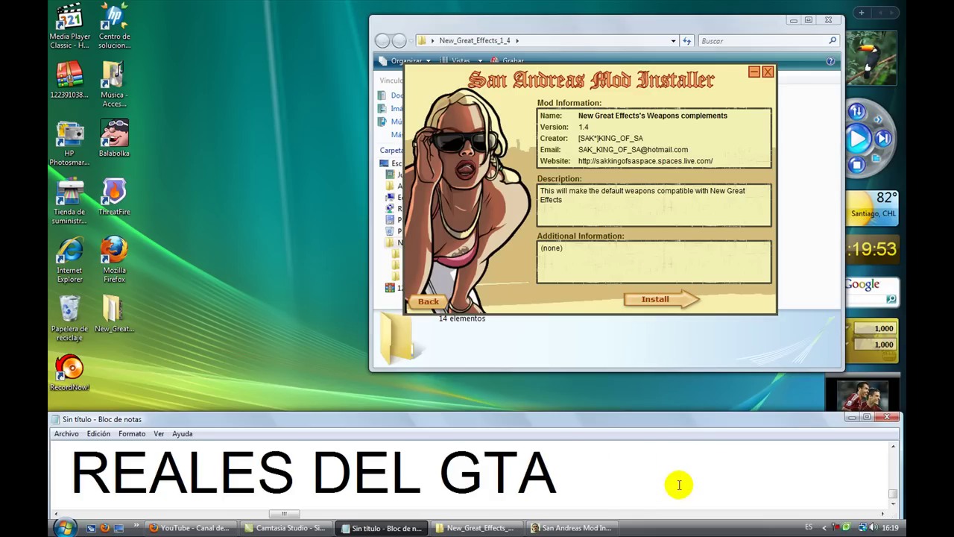
text(PARA SU)
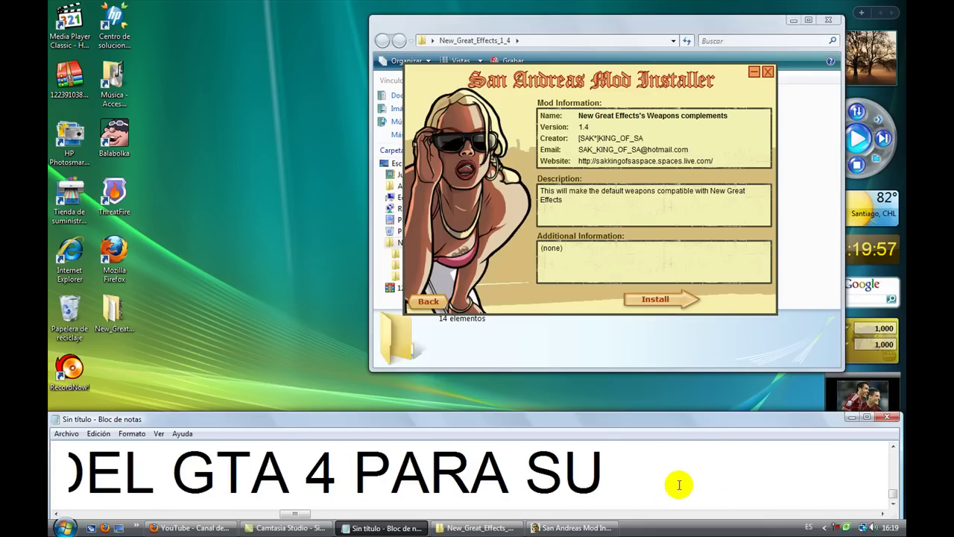
Step: Append "GTA SAN ANDRES BUENO ESO ES TODO ADIOS COMENTEN Y PUNTUEN" to the note, correcting the mistyped "BUENO"
text( GTA SAN ANDRES BUENPO)
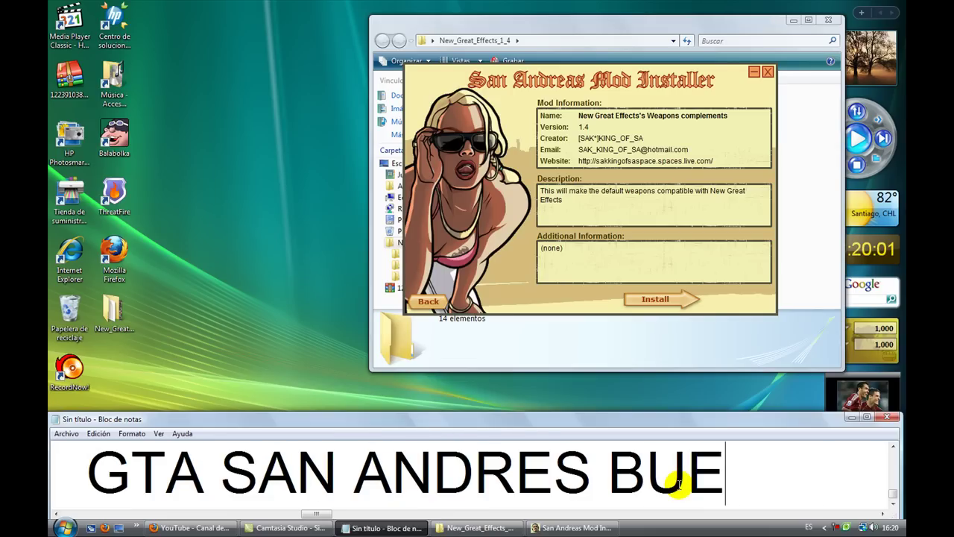
key(BackSpace)
key(BackSpace)
text(O ESO ES )
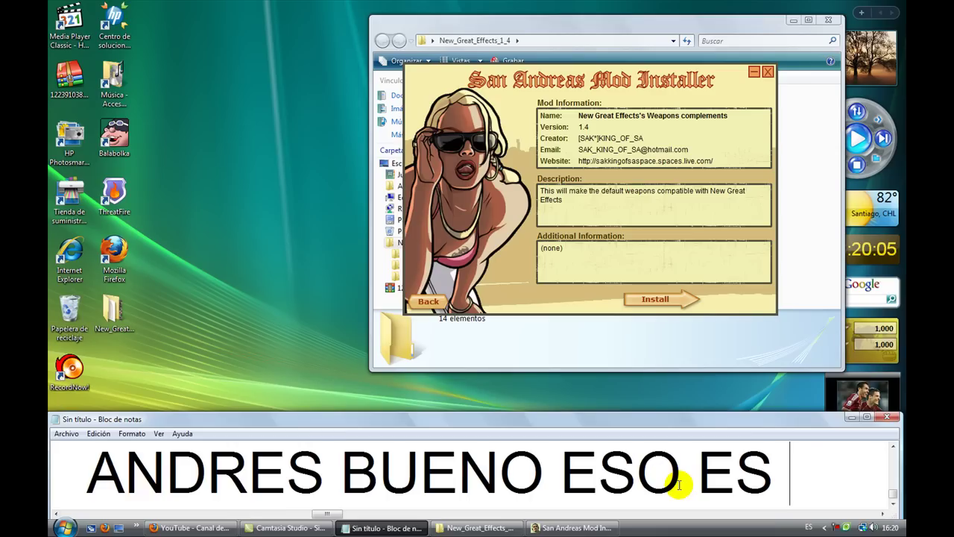
text(TODO)
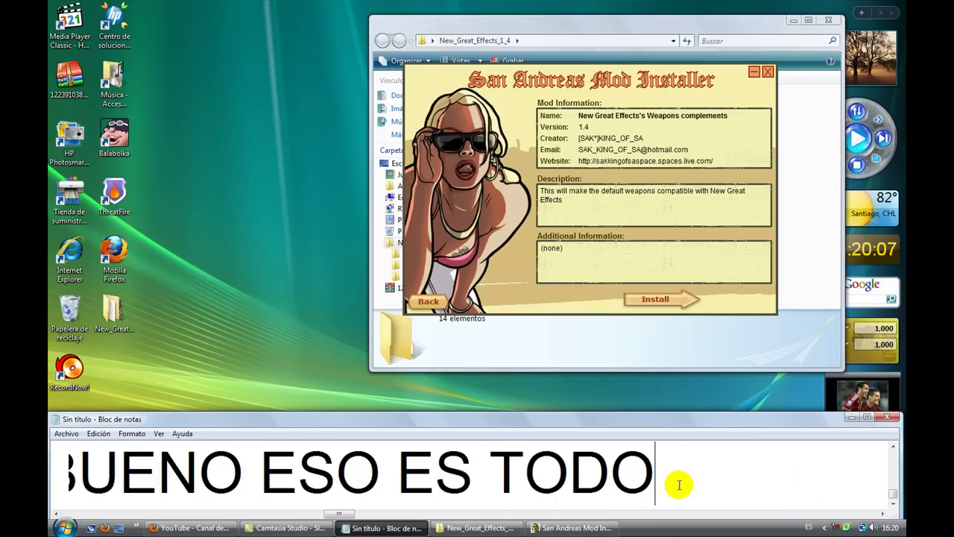
text( ADIO)
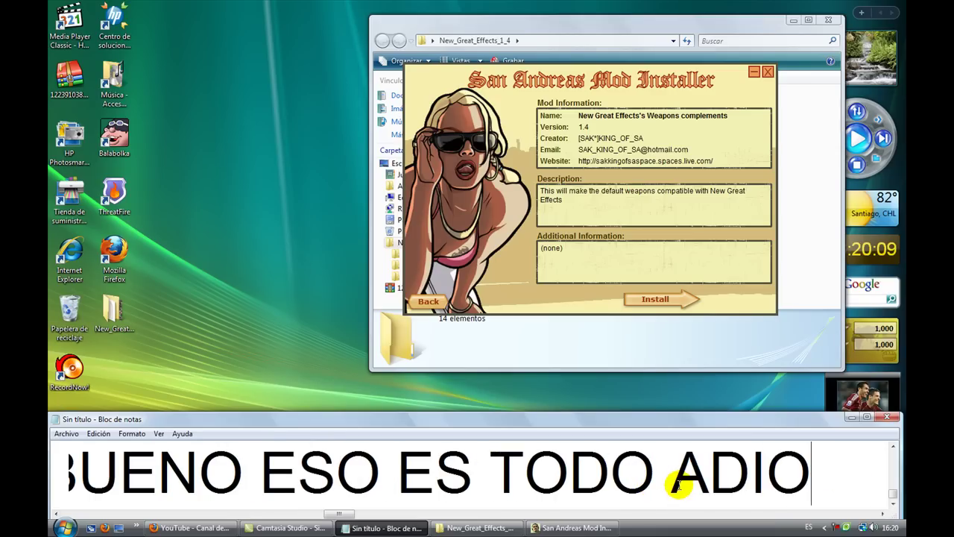
text(S COME)
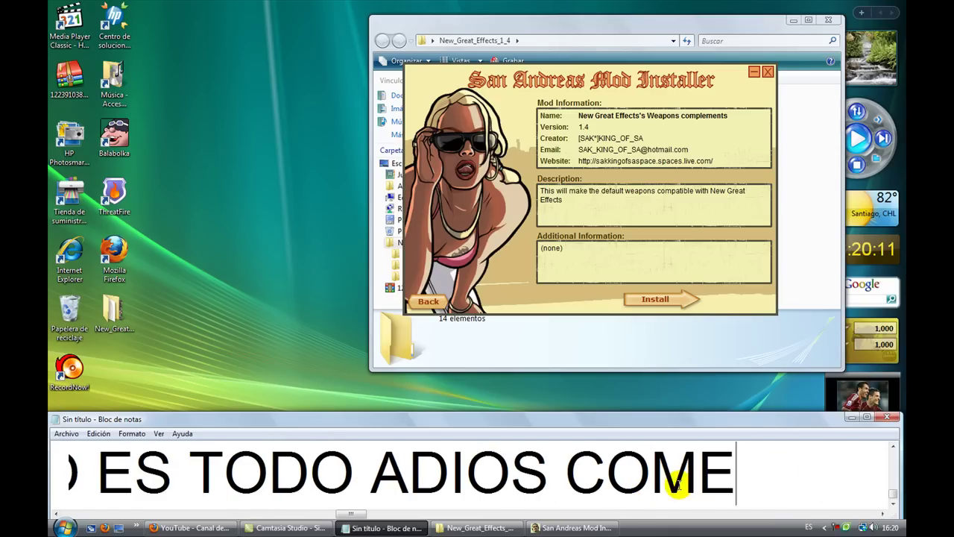
text(NTEN Y)
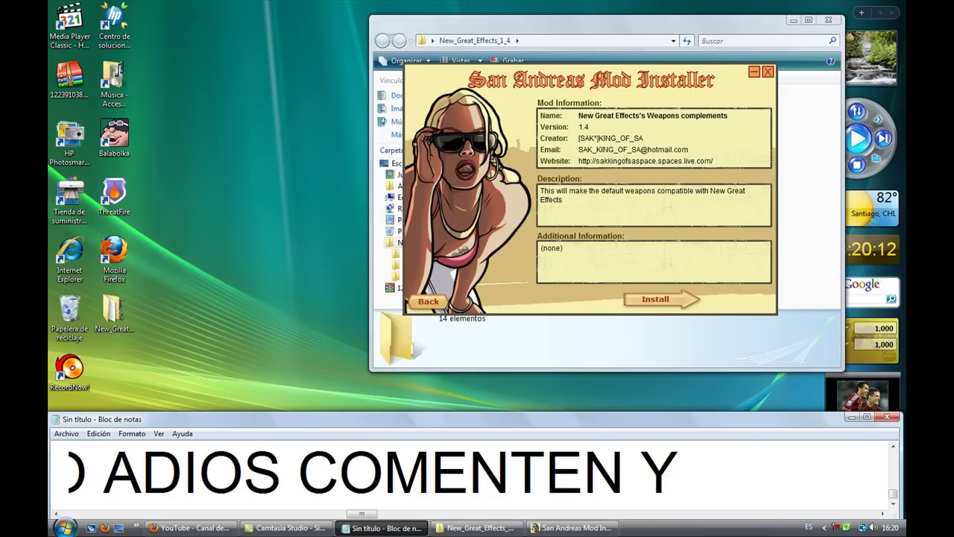
text( PUNTUEN)
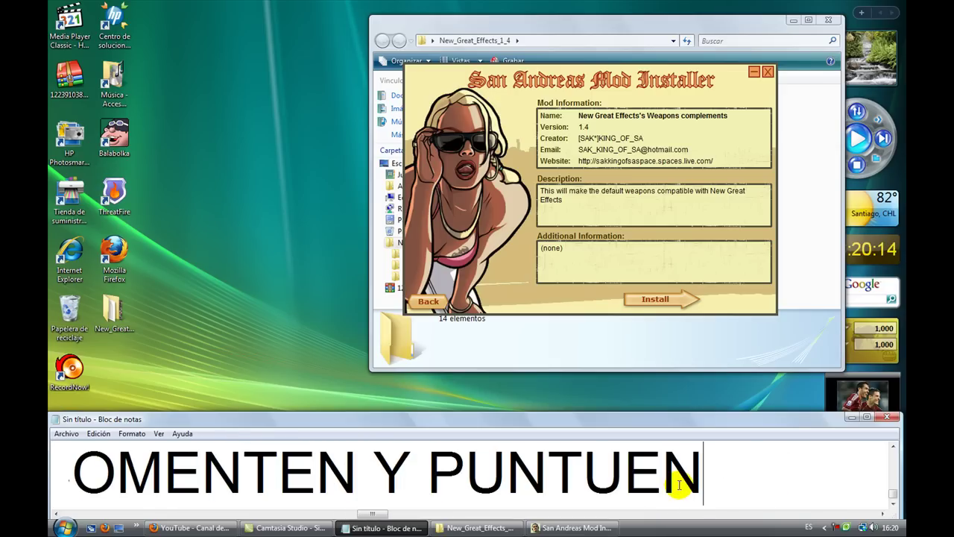